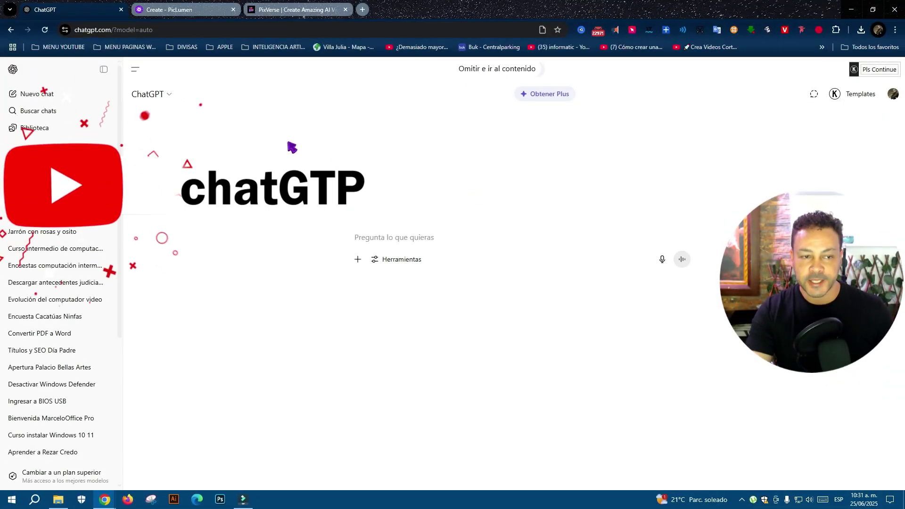
Step: Look over the open PicLumen, PixVerse and ChatGPT pages
click(164, 10)
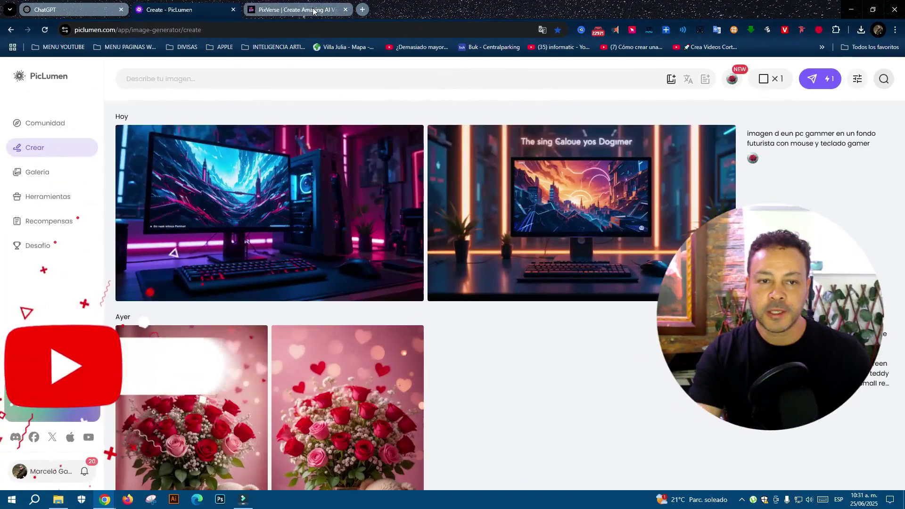
click(313, 9)
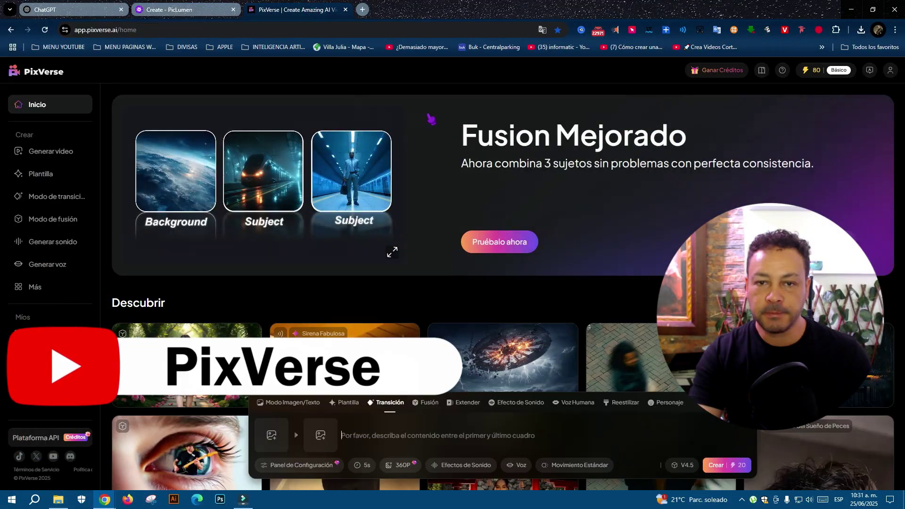
click(69, 10)
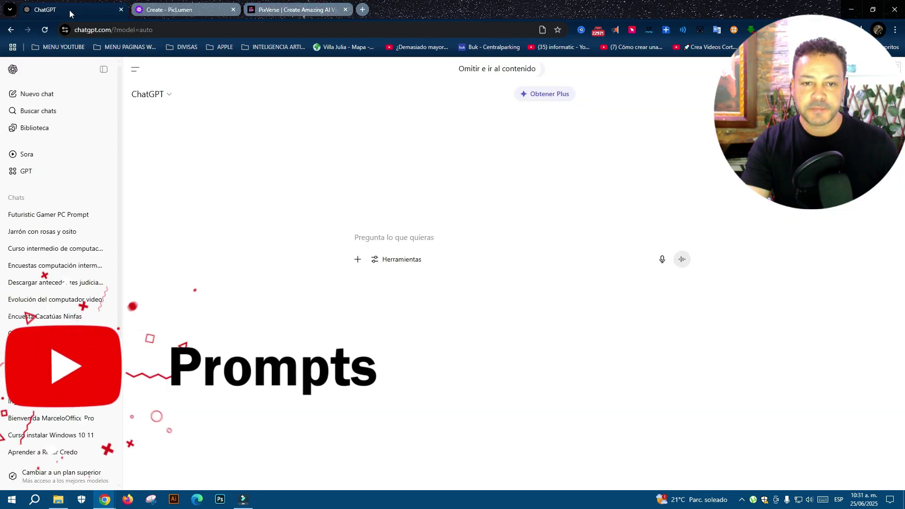
click(172, 12)
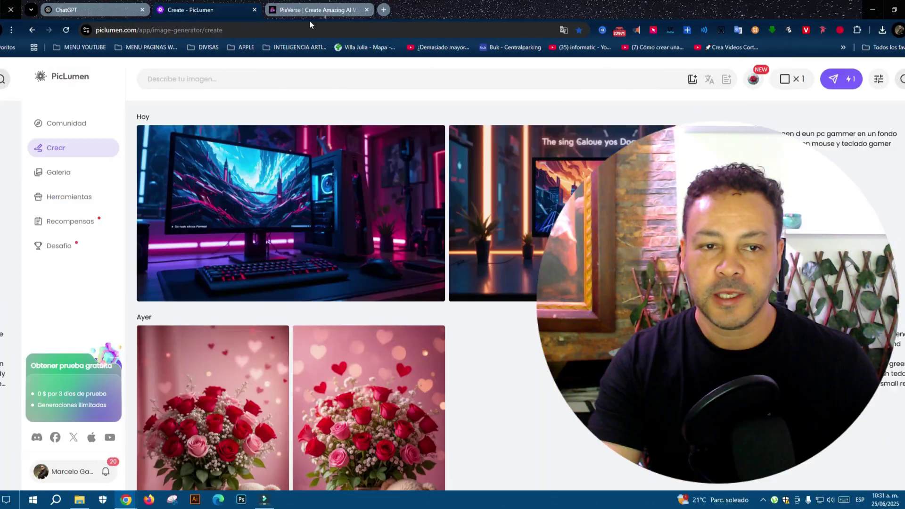
click(304, 10)
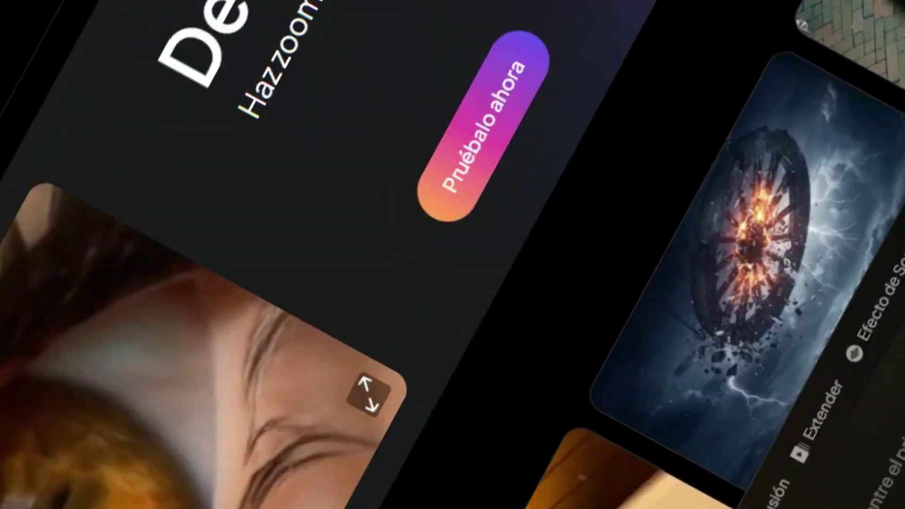
Step: Ask ChatGPT "dame un prompr para crear una imagen de un gamer futurista con un computador mouse y teclado gamer leces de neon, en ingles"
click(68, 11)
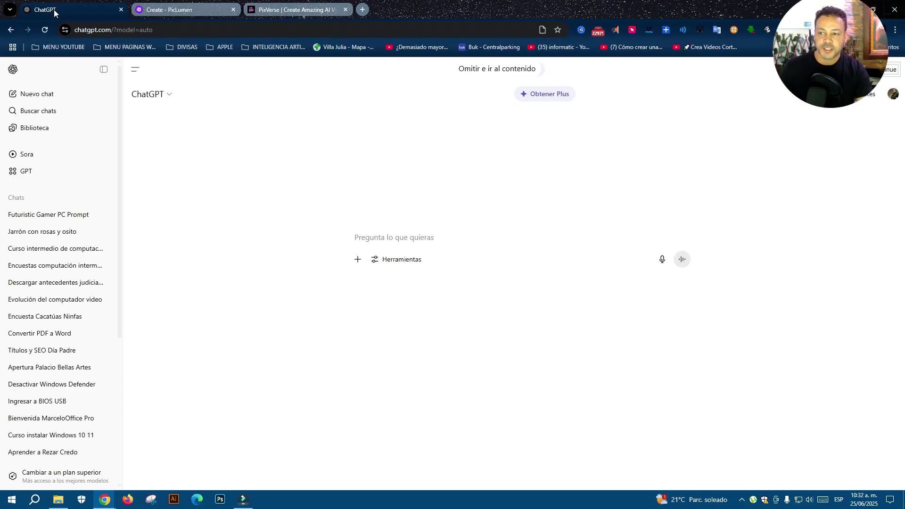
click(401, 232)
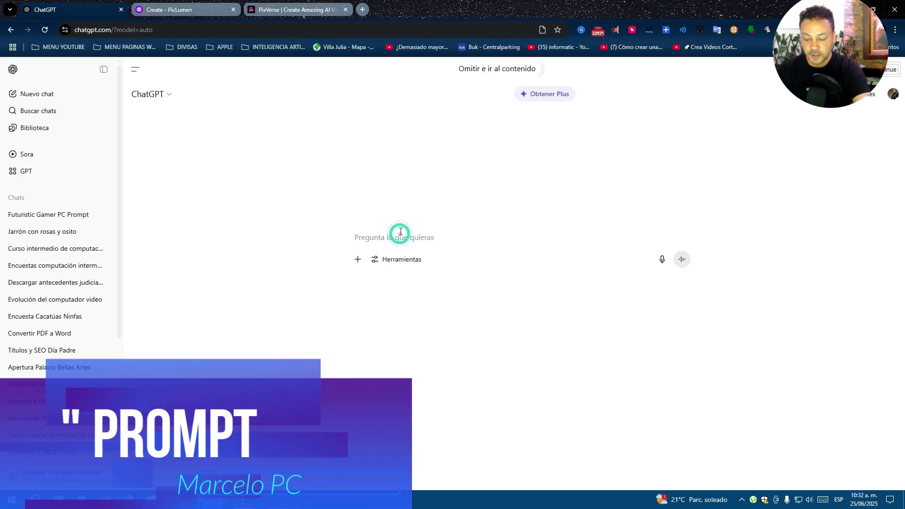
text(dame)
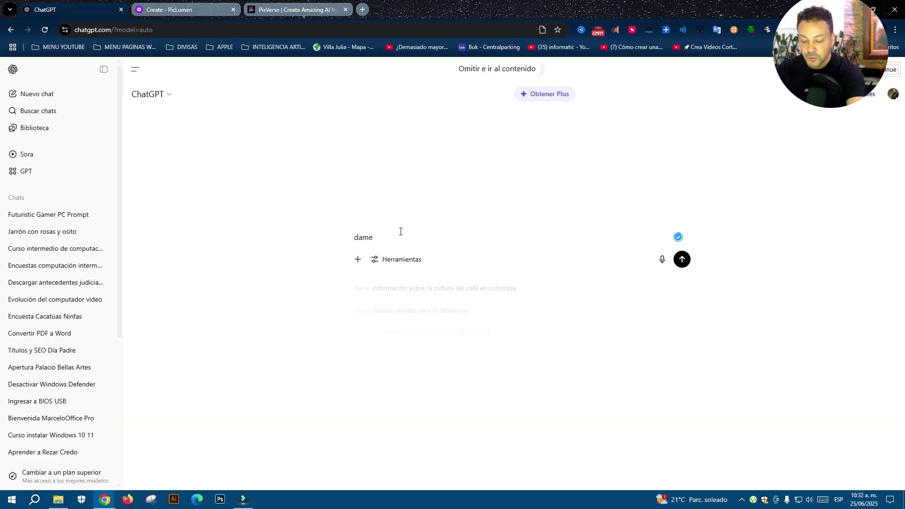
text( un pro)
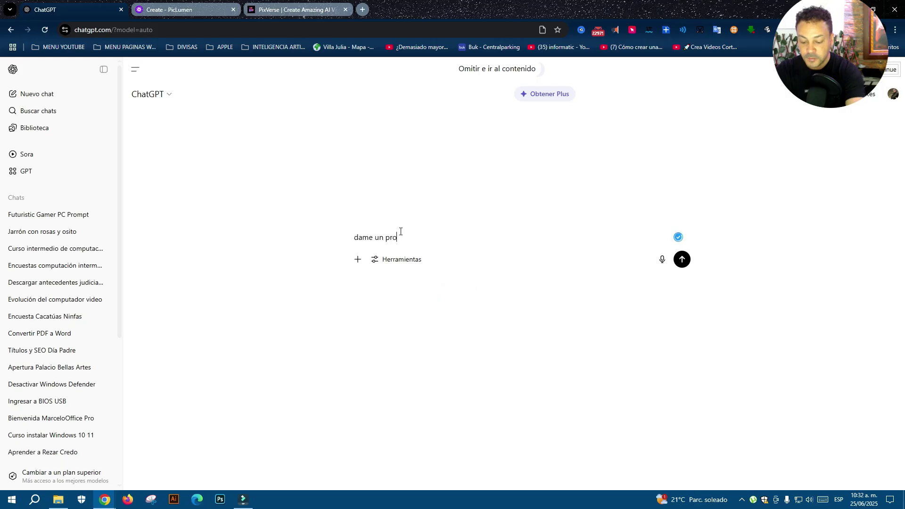
text(mpr para crear una imagen de un gamer futurista con un computador mouse y t)
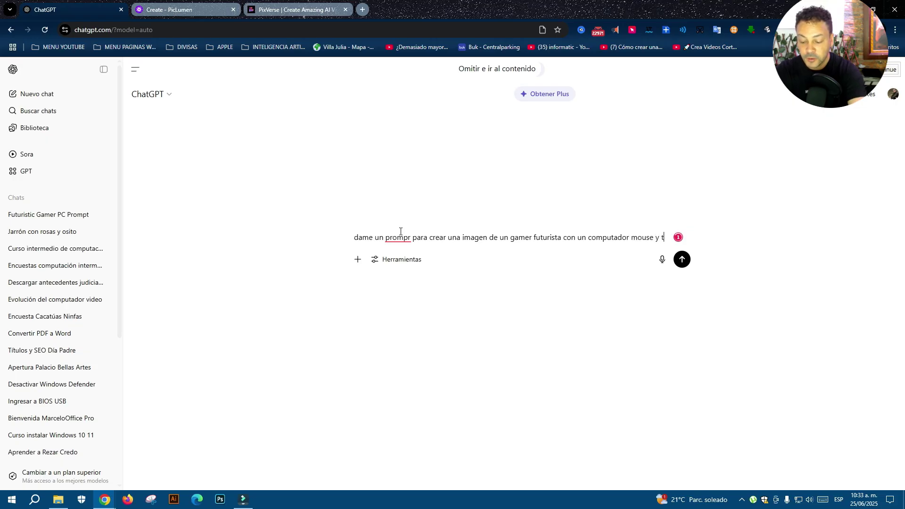
text(ga)
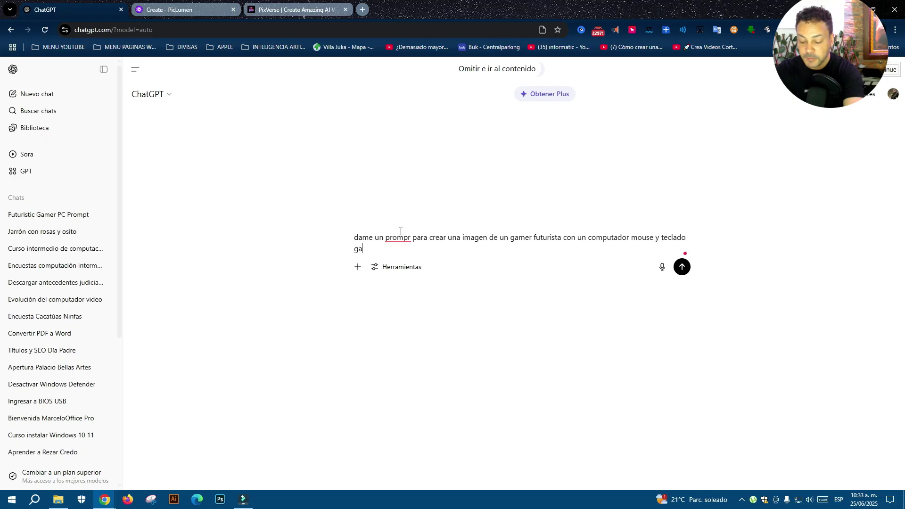
text(mer )
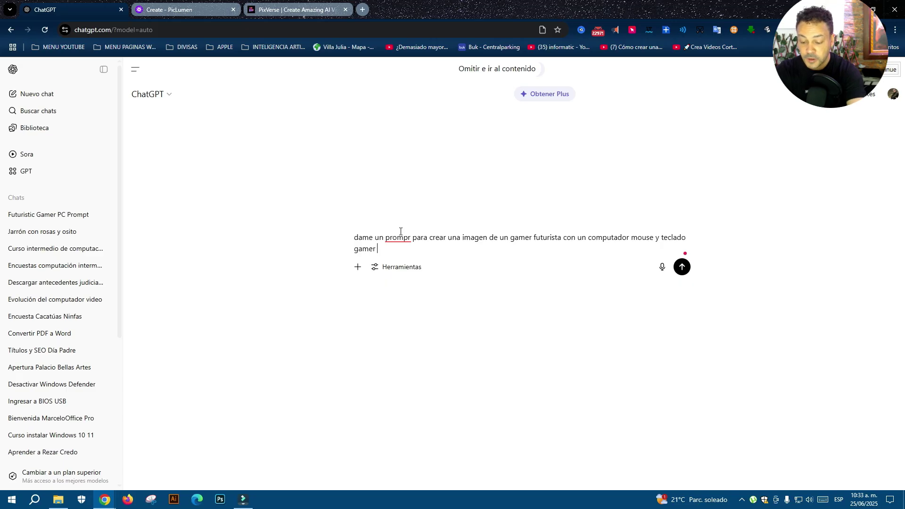
text(leces de)
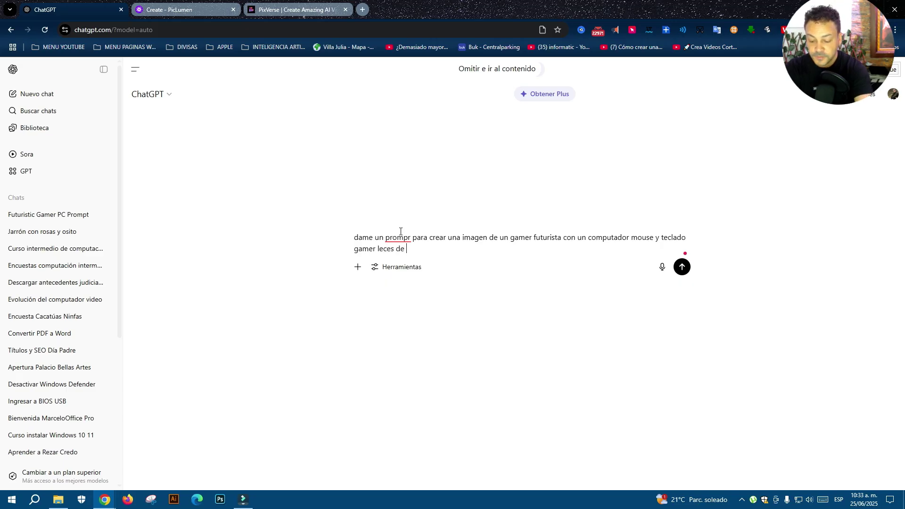
text( neon, en ingles)
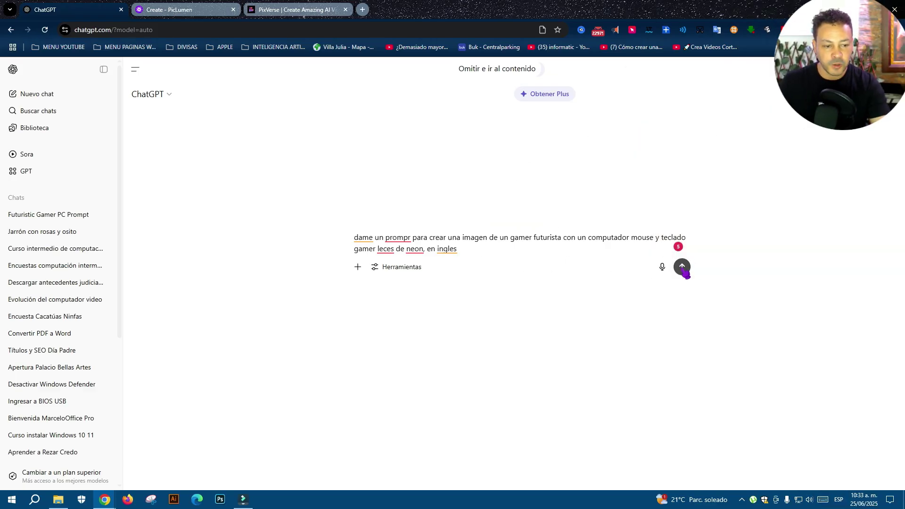
click(683, 268)
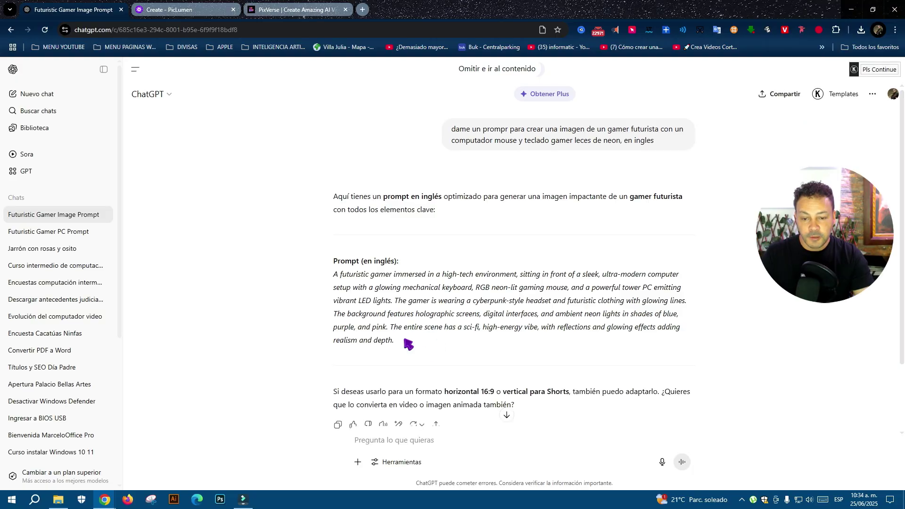
Step: Copy the full English gamer prompt from the ChatGPT reply and paste it into PicLumen's image description
drag(404, 339, 332, 278)
key(ctrl+c)
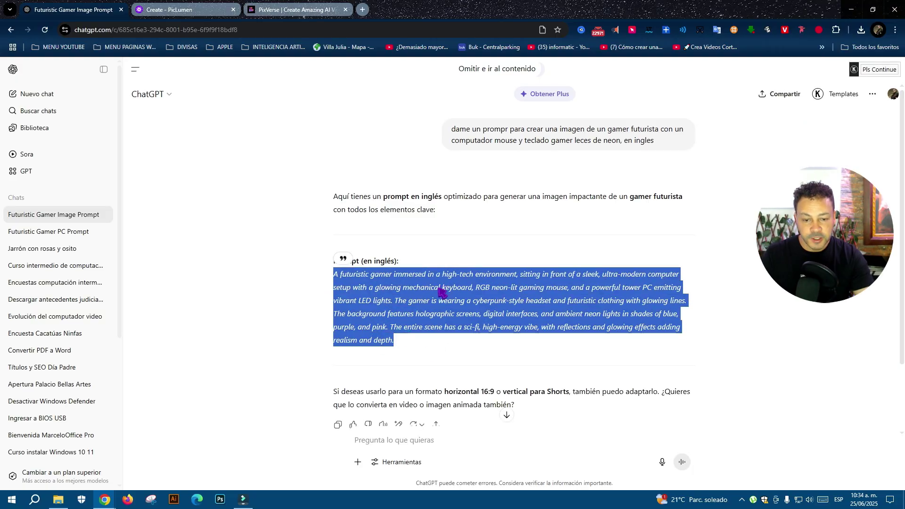
right_click(439, 293)
click(475, 301)
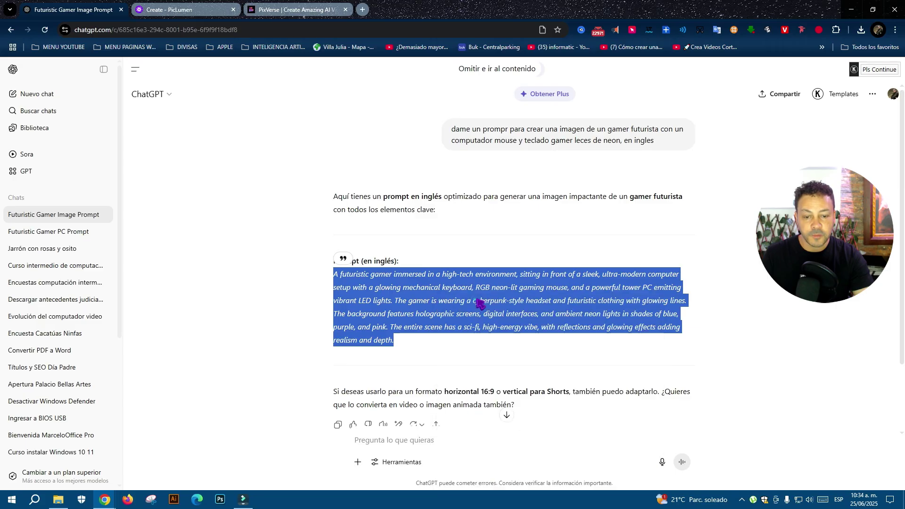
click(170, 9)
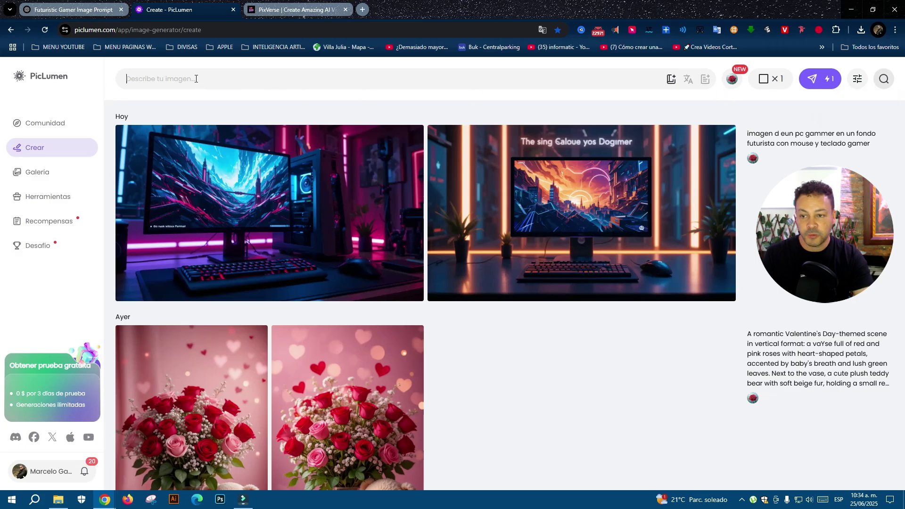
right_click(196, 81)
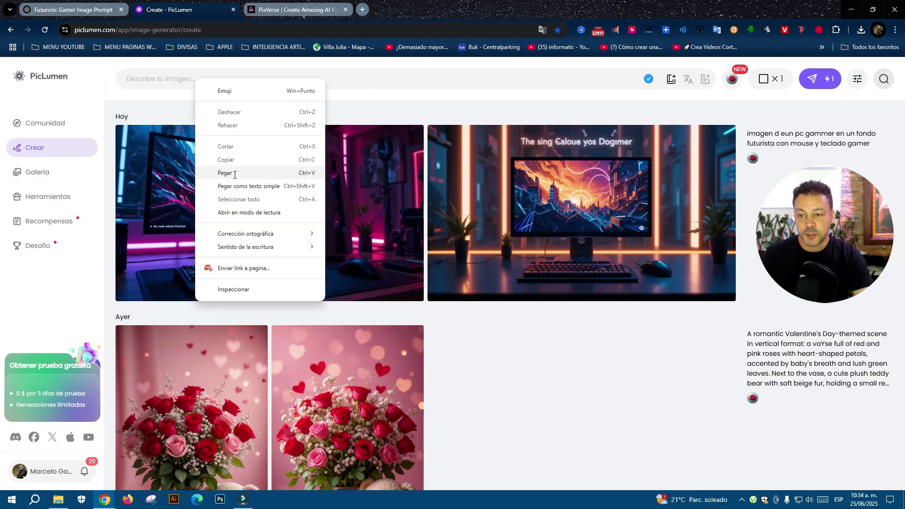
click(235, 173)
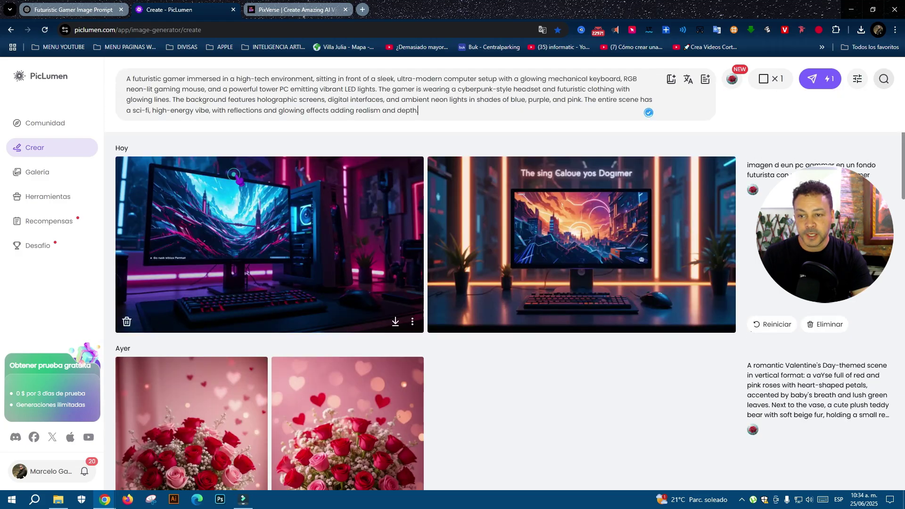
Step: Generate the gamer image from the pasted prompt with a 16:9 aspect ratio and 2 images per batch
click(766, 81)
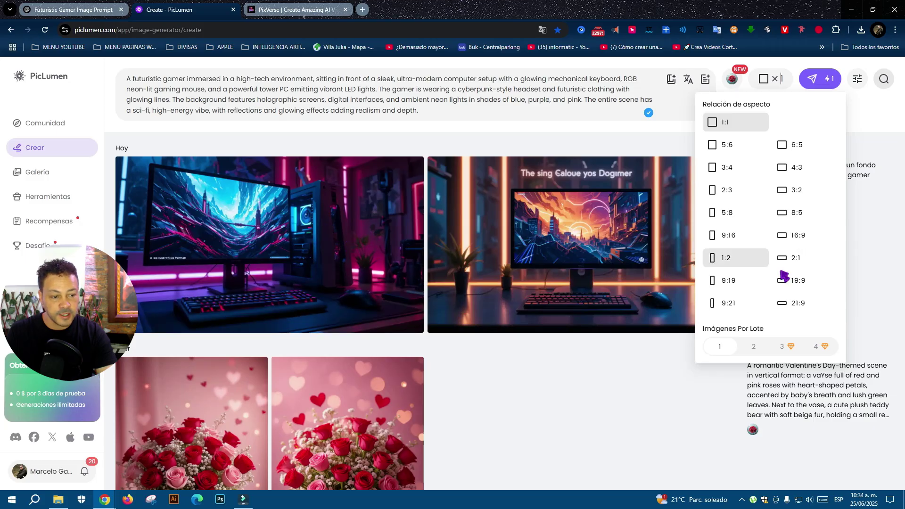
scroll(357, 402, down, 1)
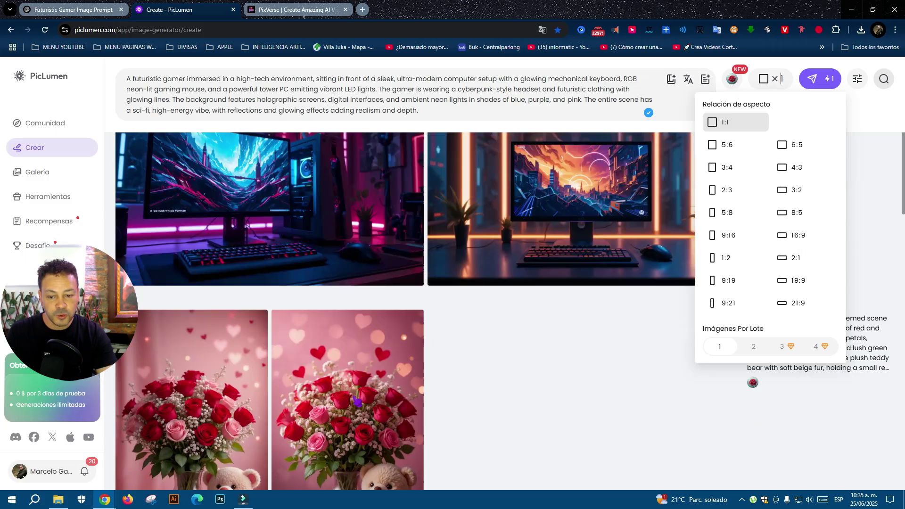
scroll(357, 402, down, 2)
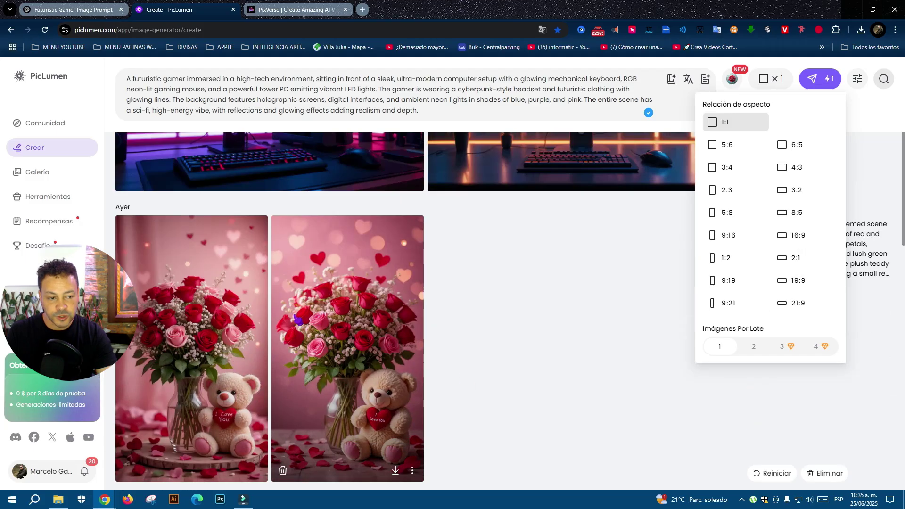
scroll(298, 321, up, 3)
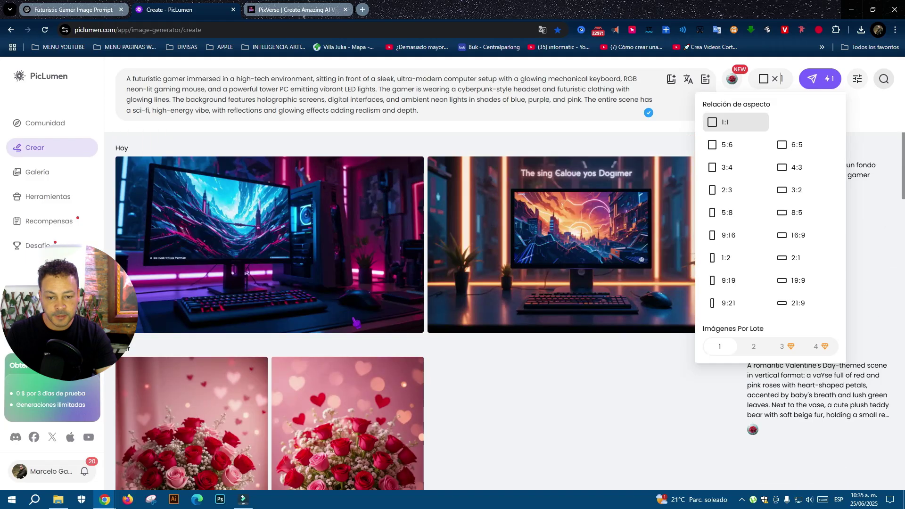
click(804, 237)
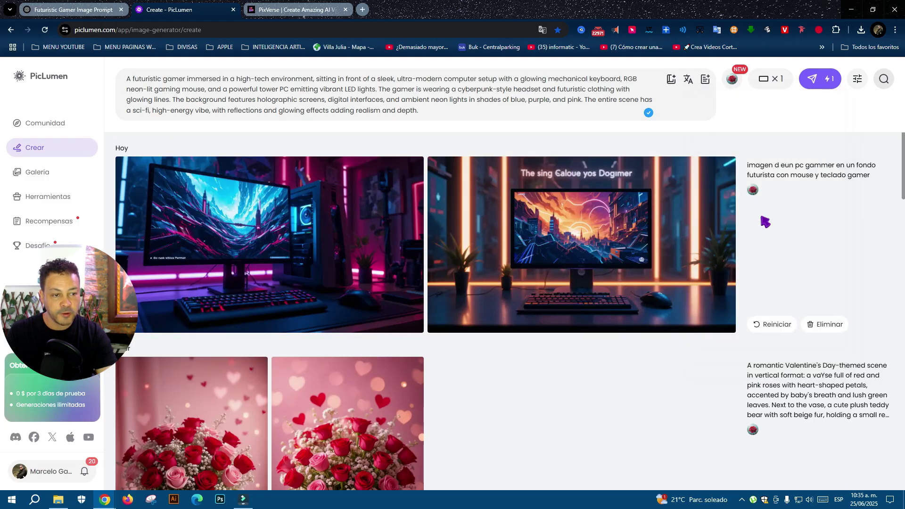
click(772, 81)
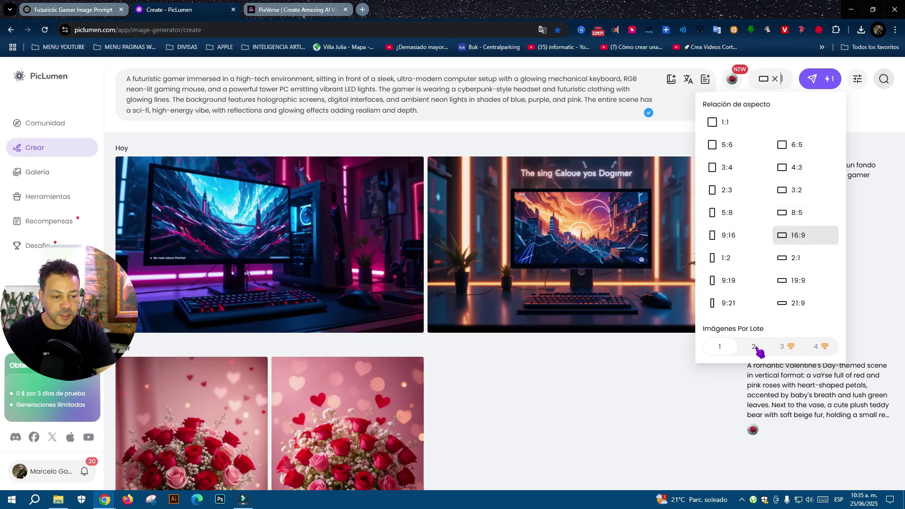
click(756, 347)
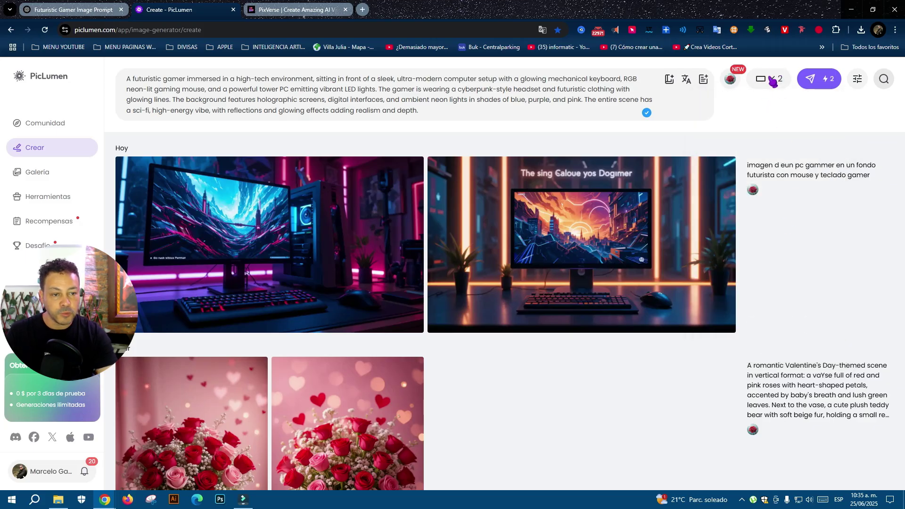
click(821, 84)
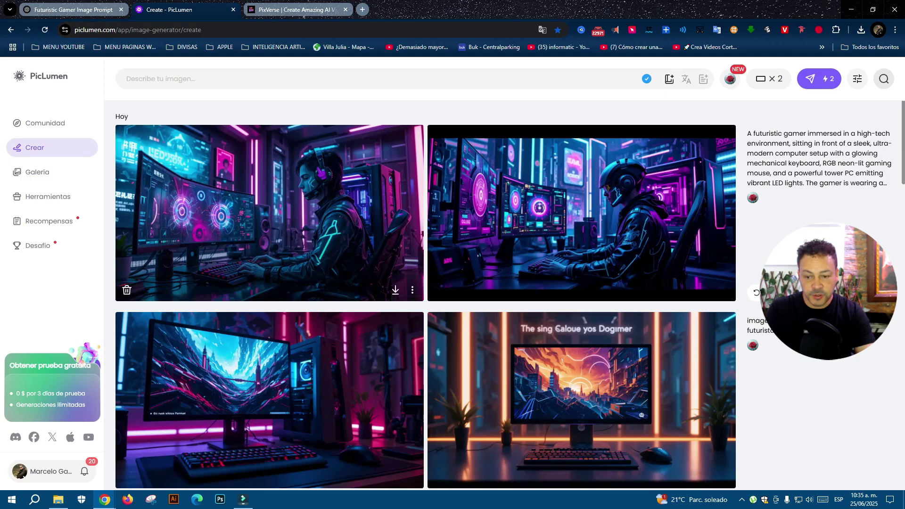
Step: Download the first generated image, the gamer without a helmet, as piclumen-1750865750738.png into the Imágenes folder
click(396, 290)
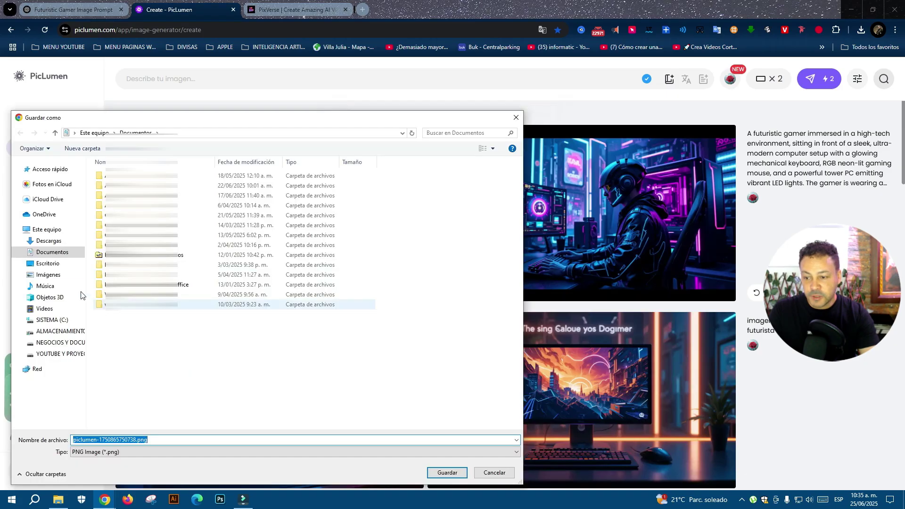
click(59, 275)
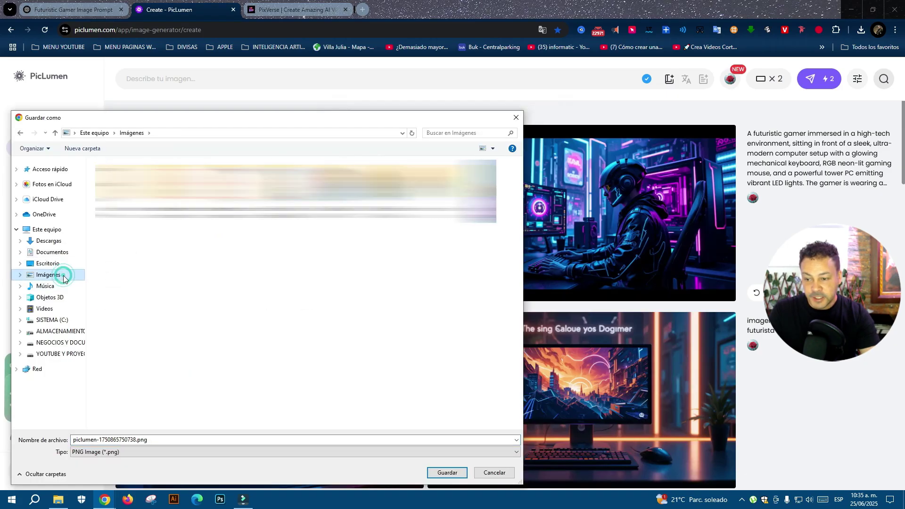
click(443, 473)
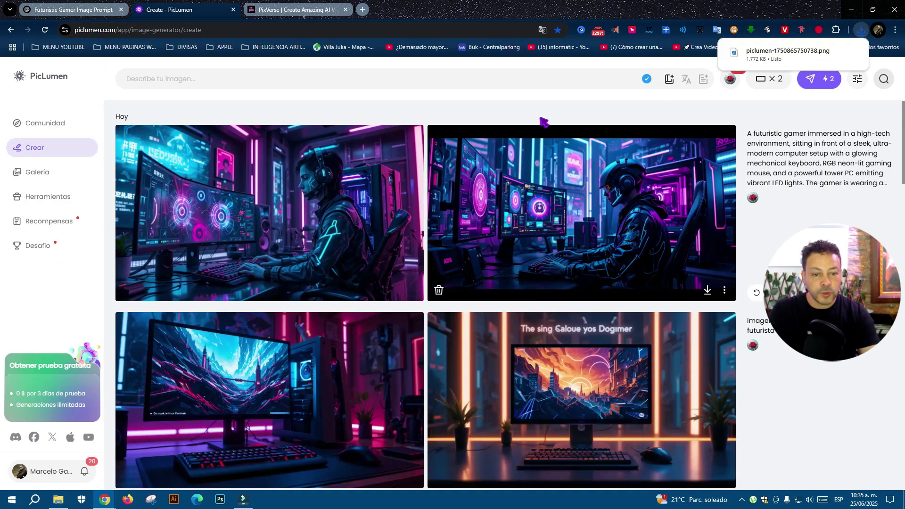
mouse_move(333, 243)
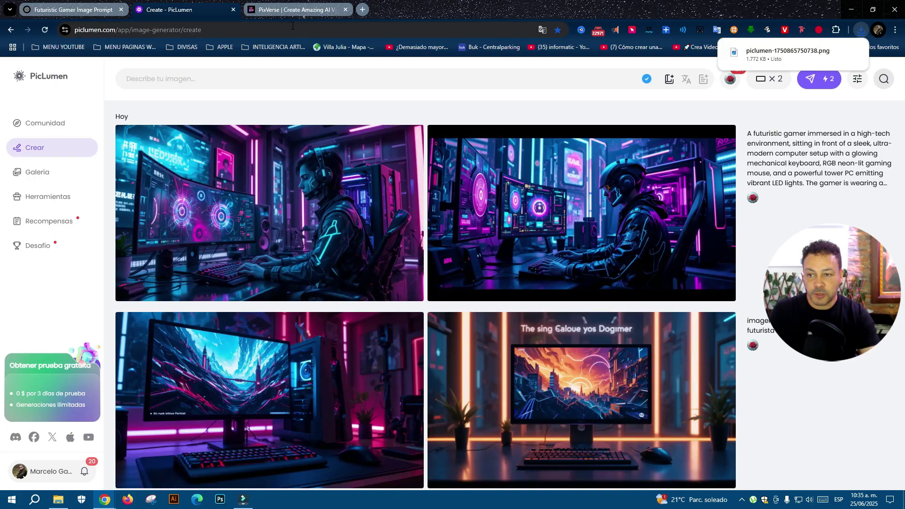
Step: Attach the downloaded gamer image piclumen-1750865750738.png from the Imágenes folder to the open ChatGPT conversation
click(57, 11)
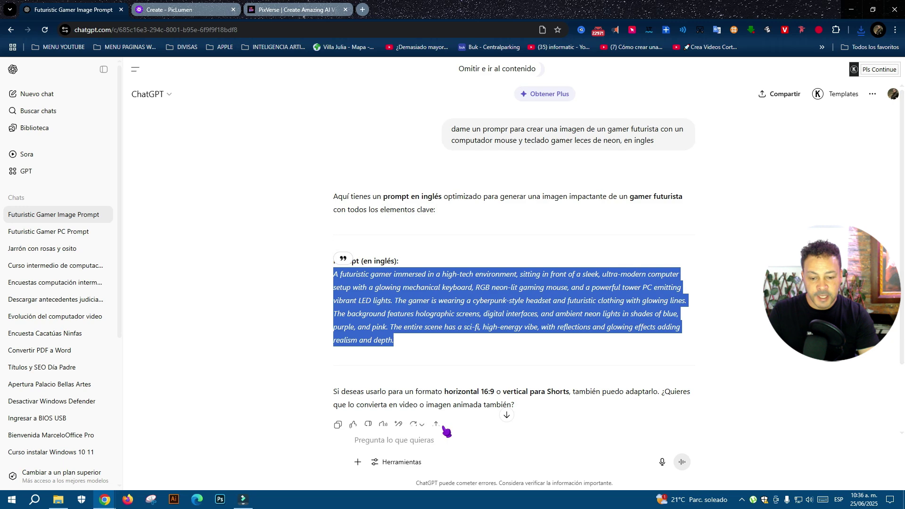
click(862, 31)
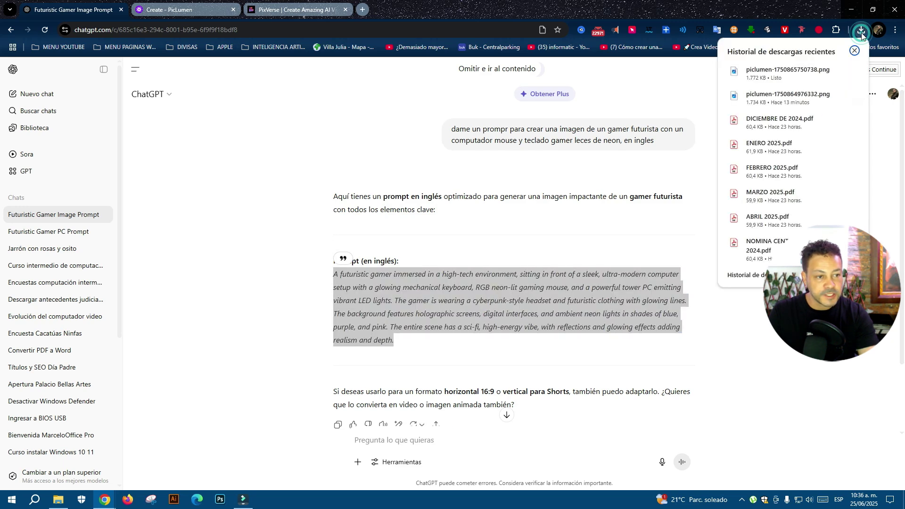
click(63, 504)
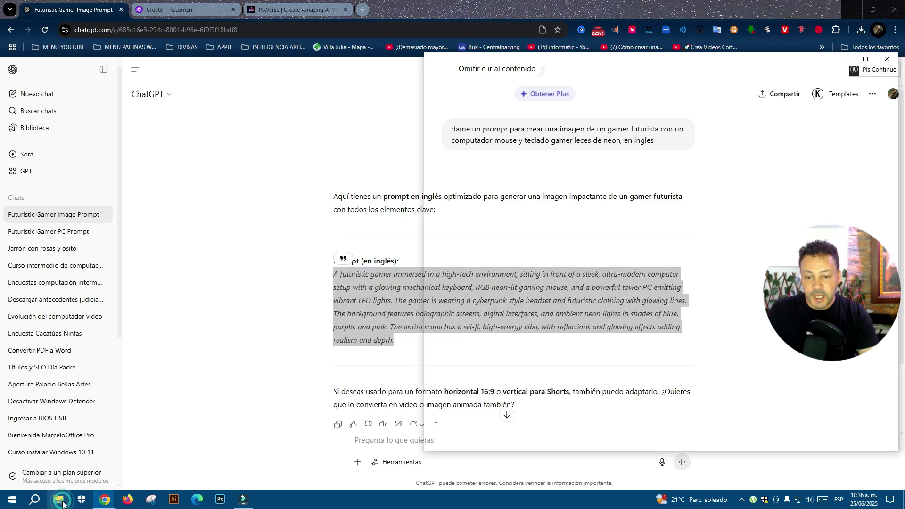
click(461, 257)
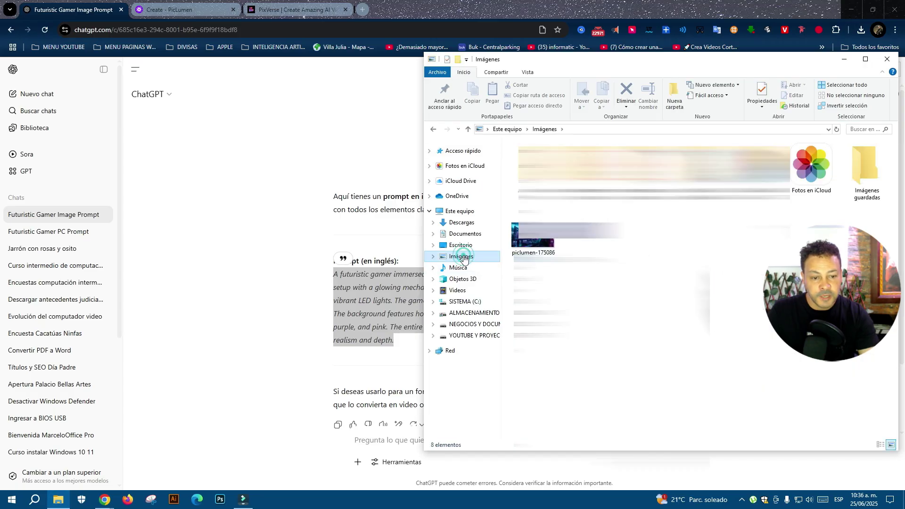
click(542, 235)
drag(517, 253, 353, 394)
Step: Ask ChatGPT about the attached image: "dame un prompt para darle movimiento a esta imagen destello y luces de neon"
click(405, 444)
click(404, 440)
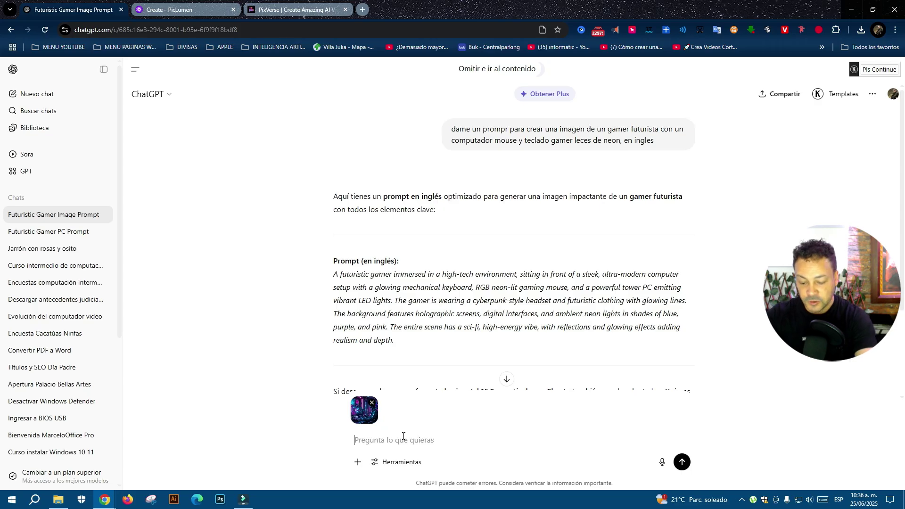
text(dam)
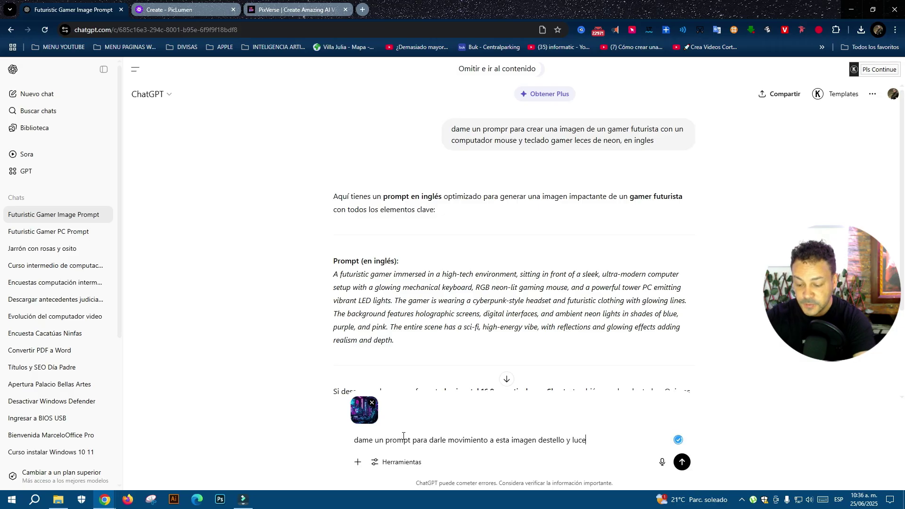
text(neon)
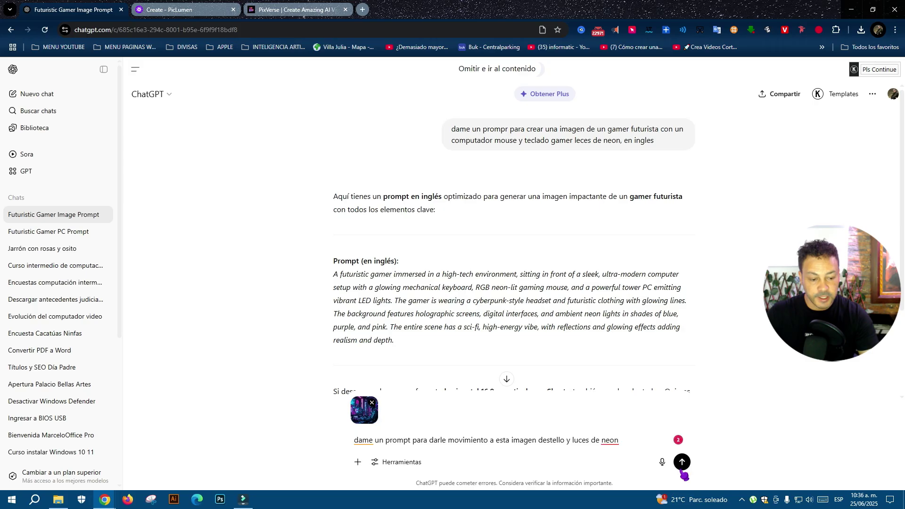
click(682, 468)
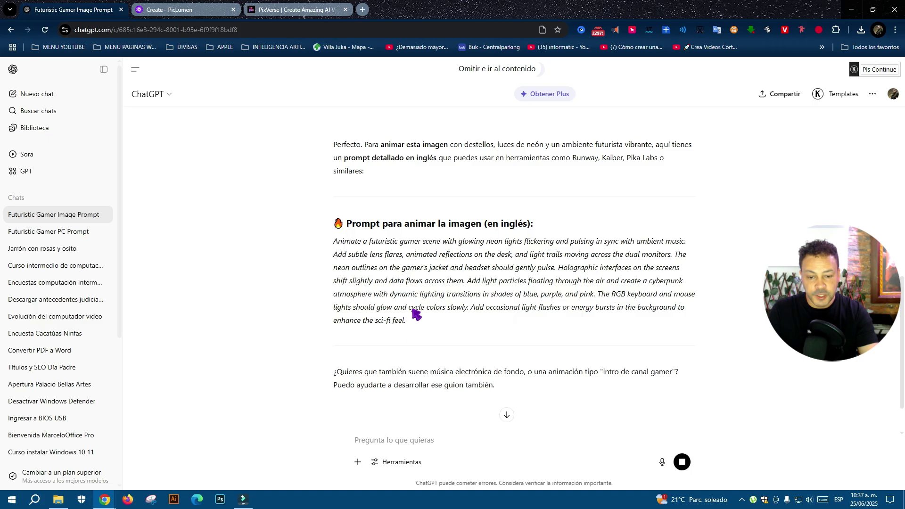
Step: Copy the full English animation prompt from the ChatGPT reply
drag(419, 325, 334, 241)
right_click(421, 271)
click(450, 278)
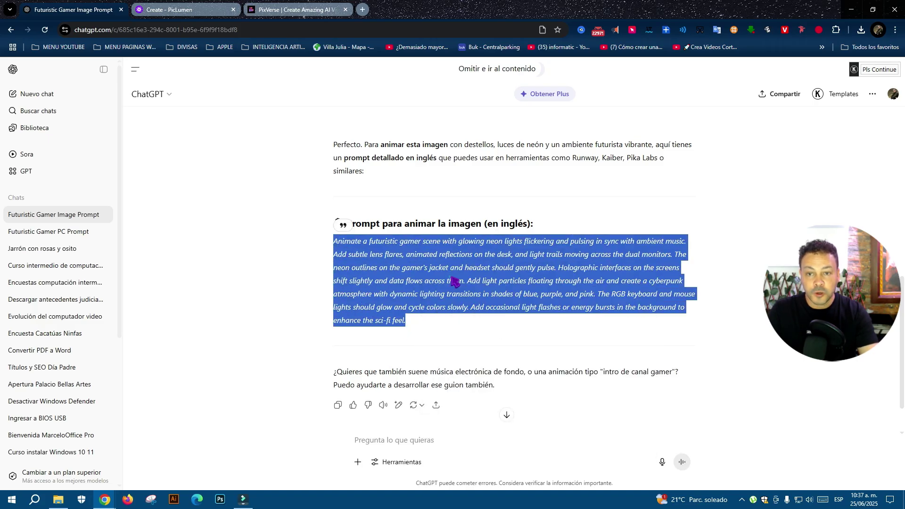
Step: Switch to PixVerse, open its video generator and paste the copied animation prompt as the content description
click(292, 10)
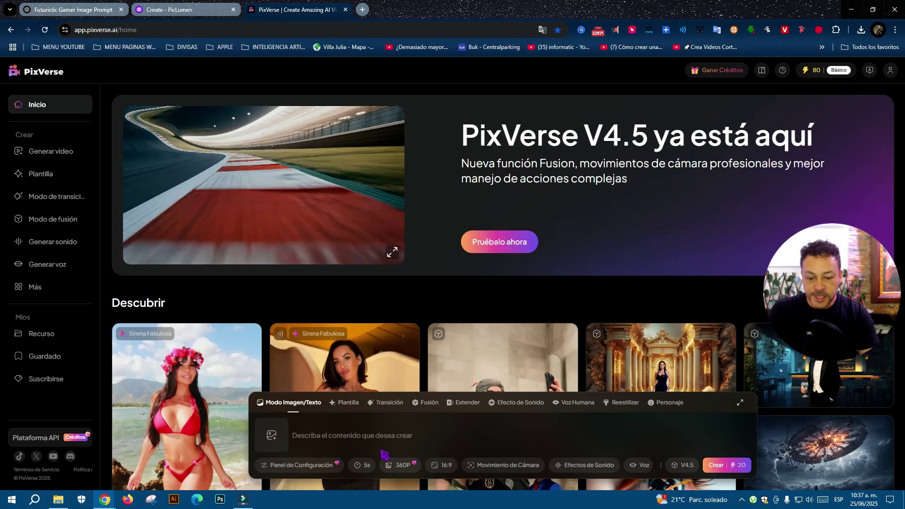
click(327, 465)
click(474, 435)
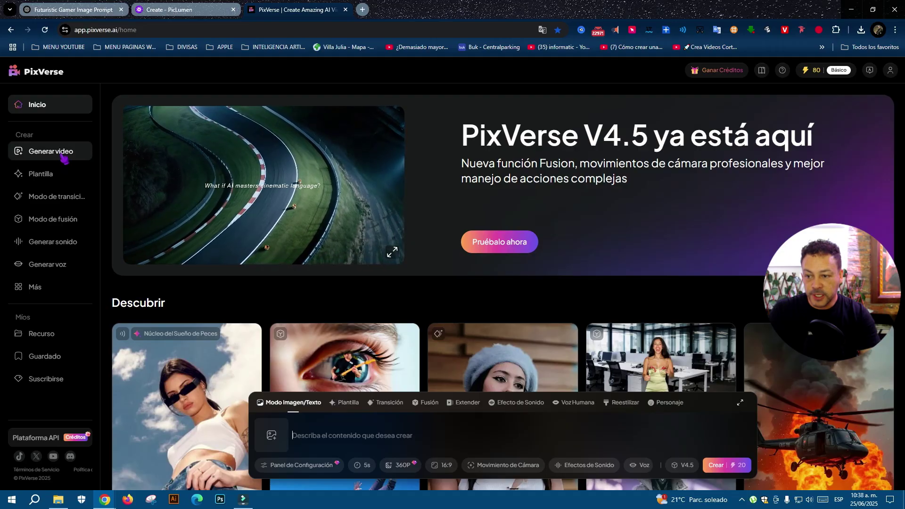
click(61, 152)
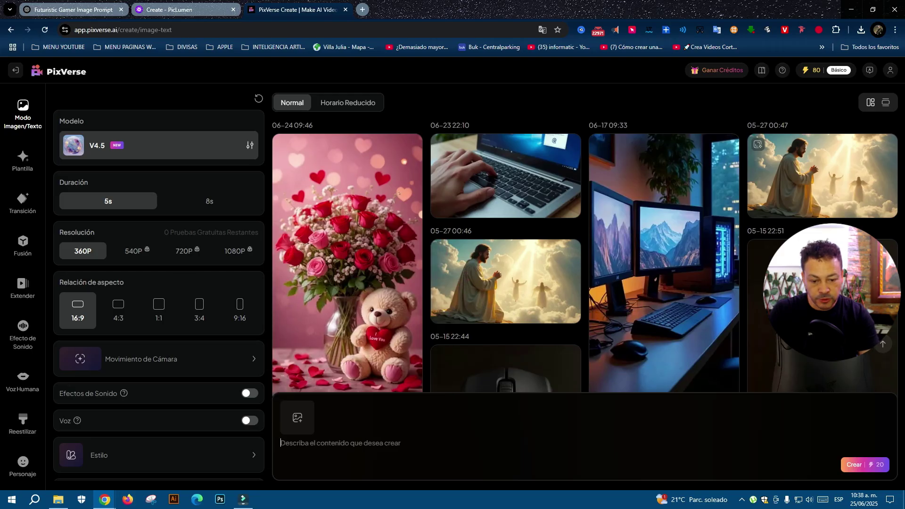
mouse_move(417, 332)
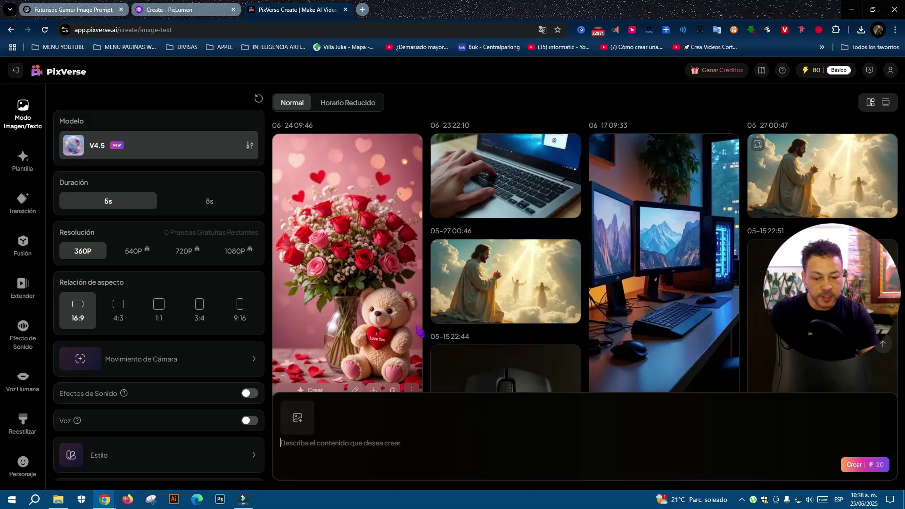
right_click(291, 444)
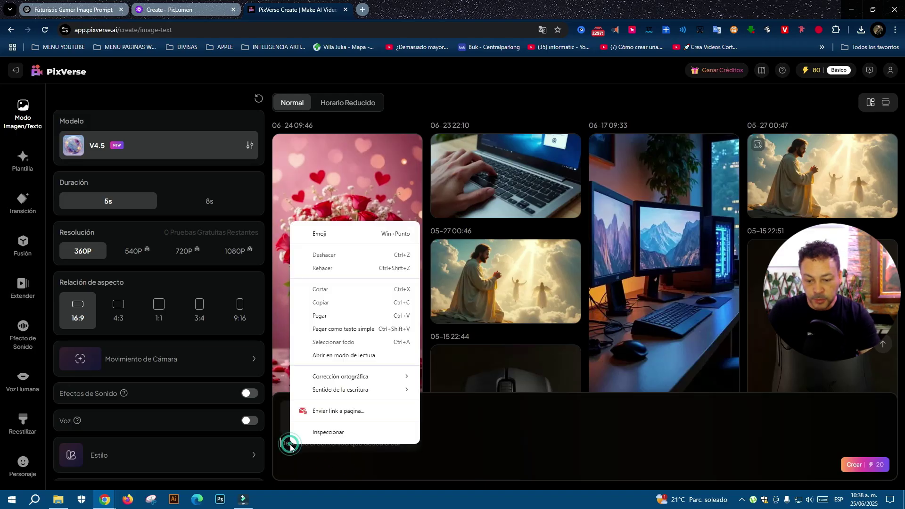
click(336, 316)
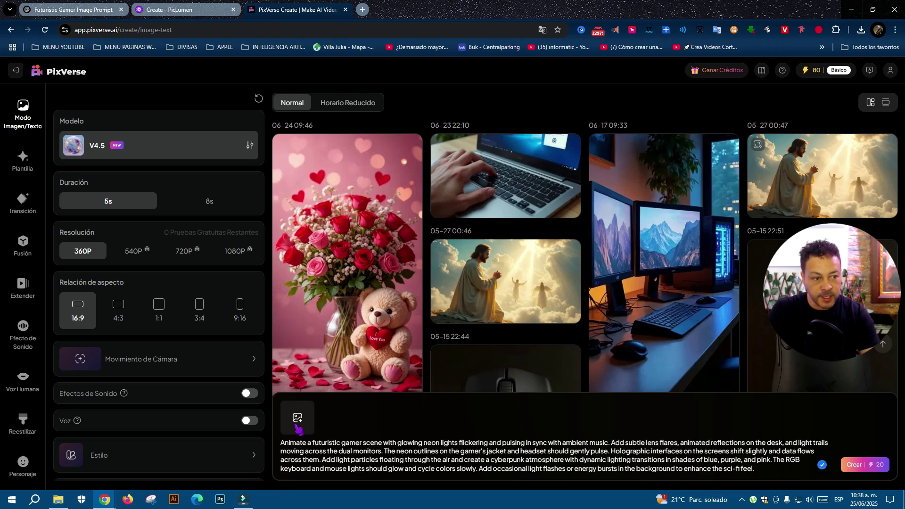
Step: Add the downloaded piclumen-1750865750738.png as the source image for the PixVerse video
click(862, 30)
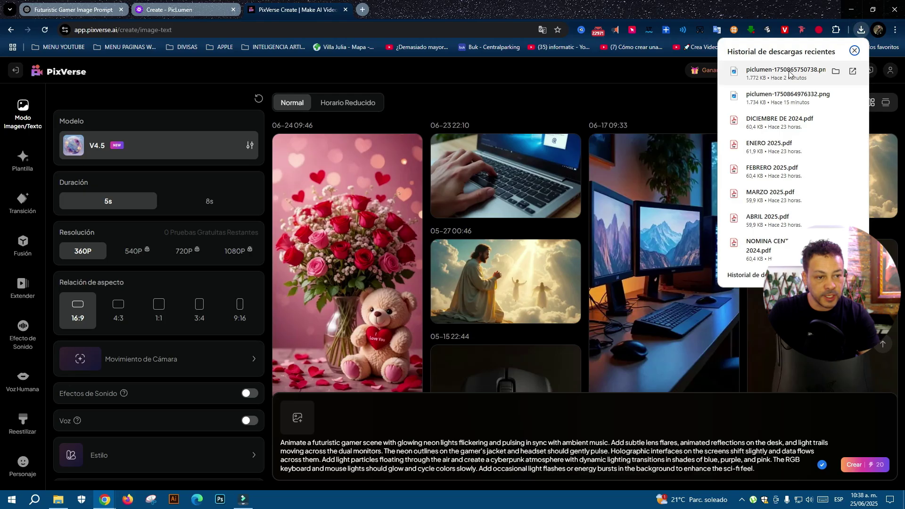
drag(788, 74, 406, 346)
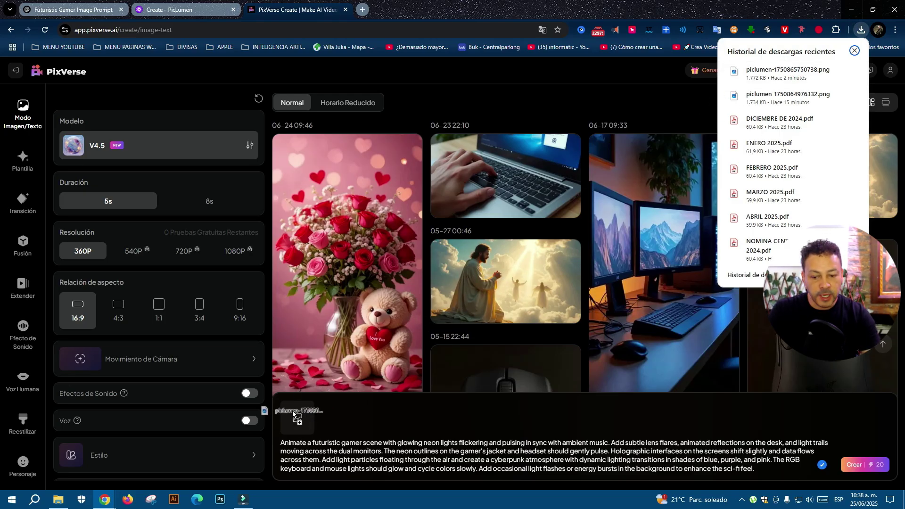
drag(293, 414, 297, 416)
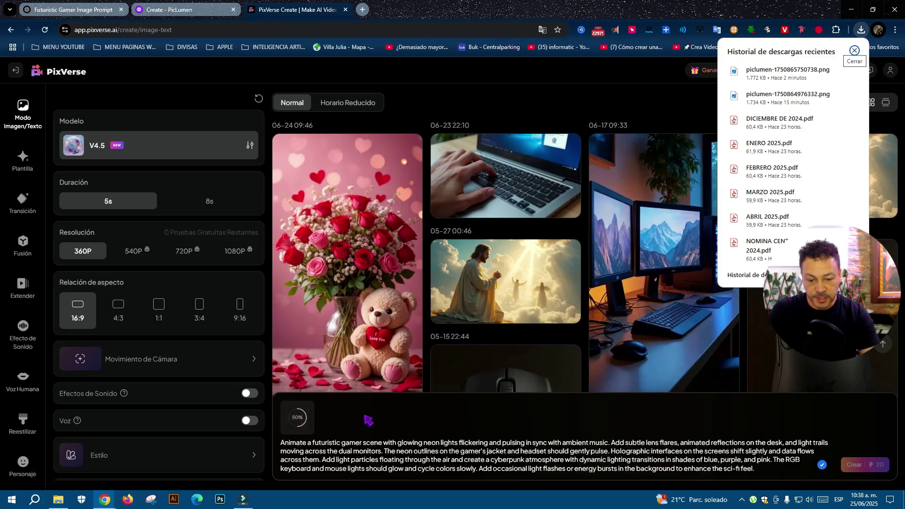
click(634, 83)
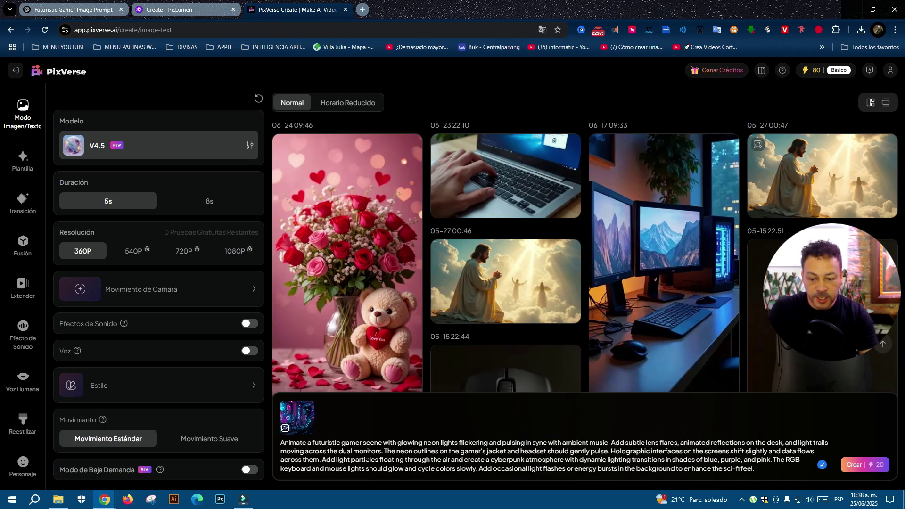
Step: Generate an 8-second 360P video from the gamer image and prompt with the V4.5 model, and play the result
mouse_move(142, 248)
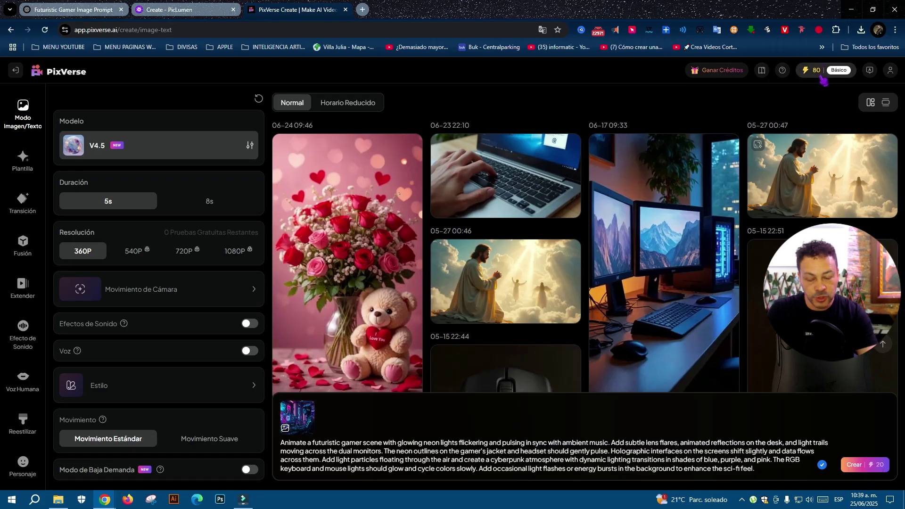
click(211, 204)
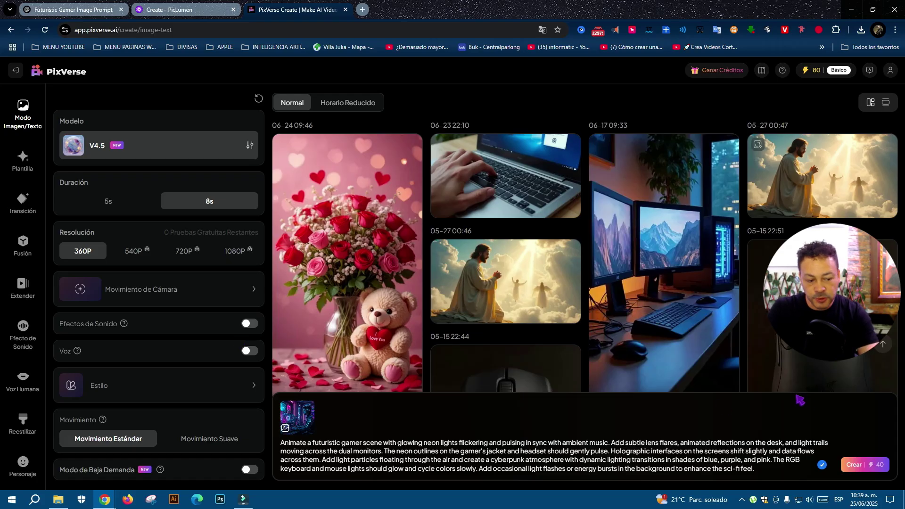
click(854, 465)
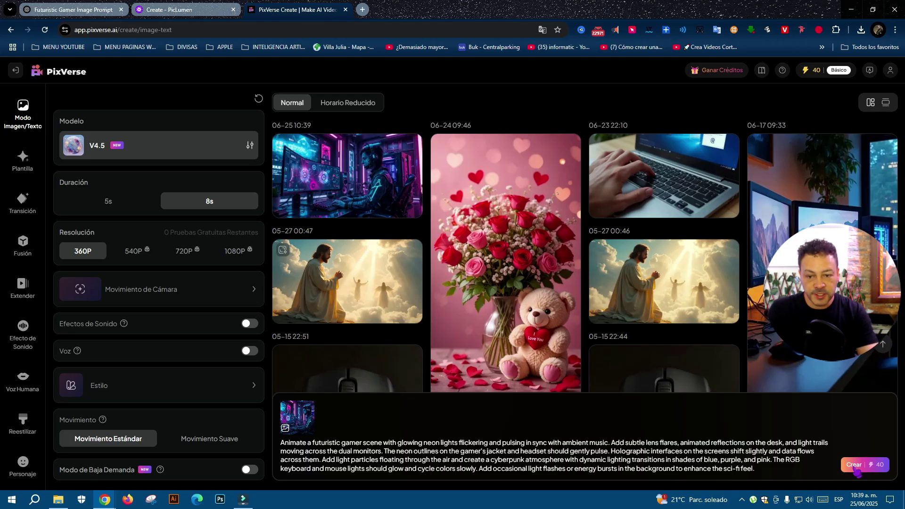
mouse_move(358, 177)
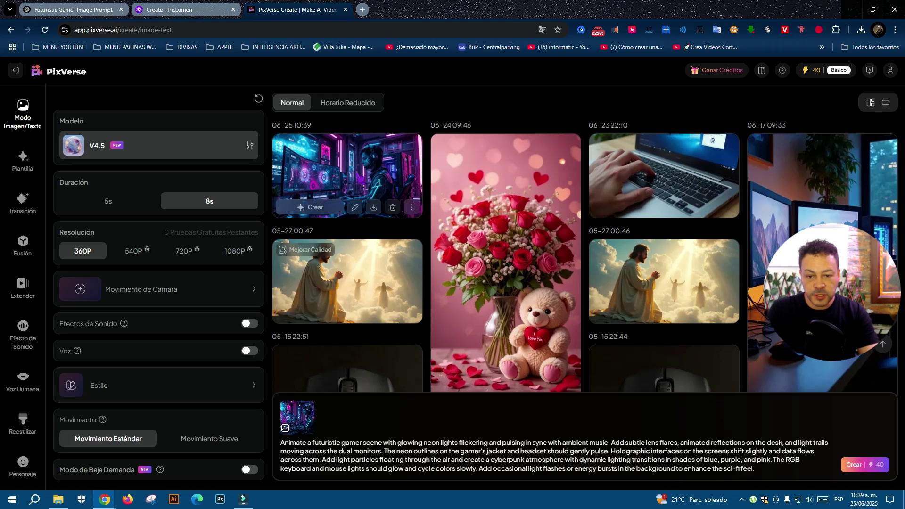
click(338, 182)
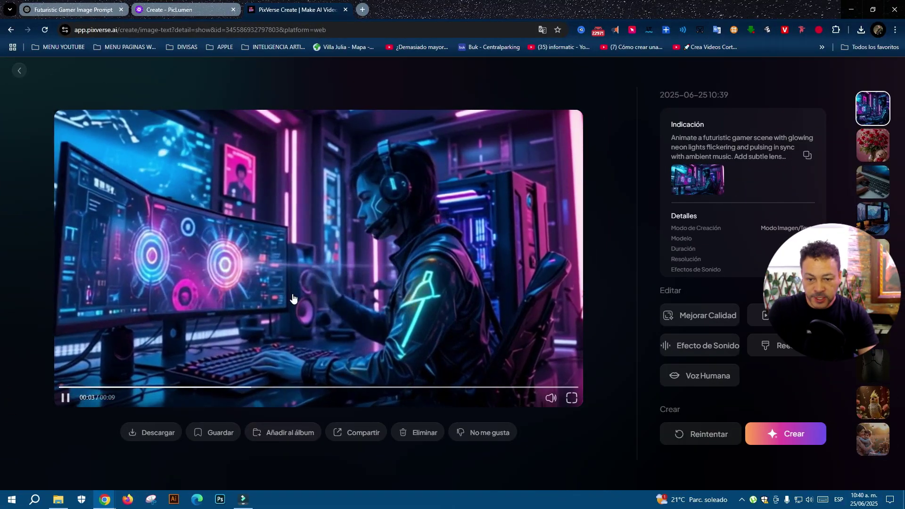
Step: Return to the created videos through the template section and examine the gamer video's actions and the higher resolution options
click(12, 29)
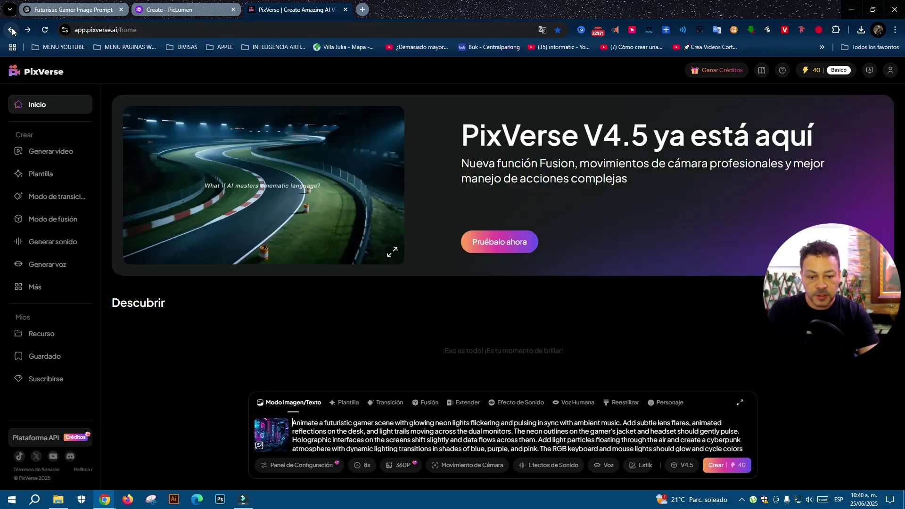
scroll(382, 339, down, 6)
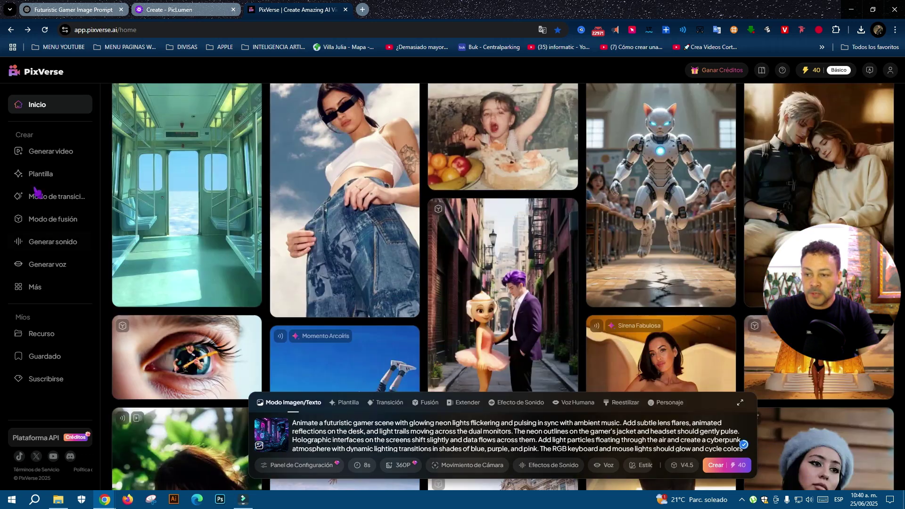
click(40, 175)
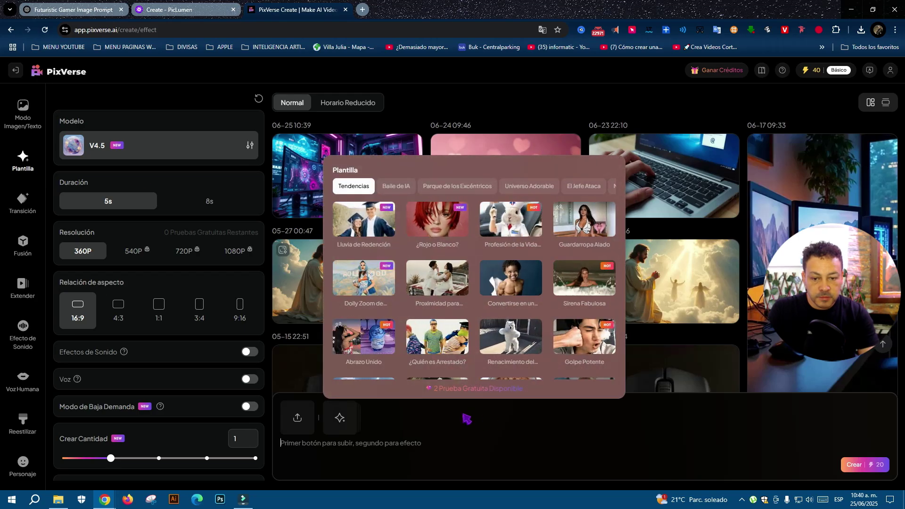
click(563, 433)
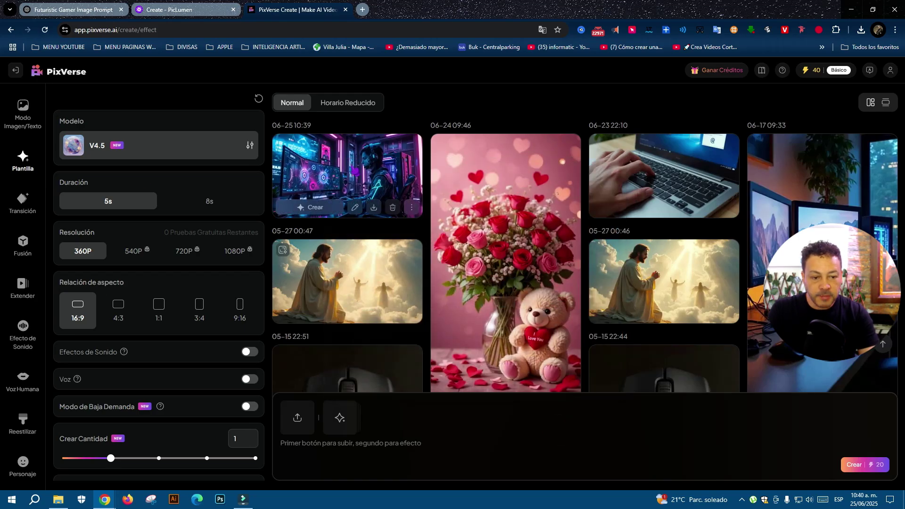
mouse_move(356, 209)
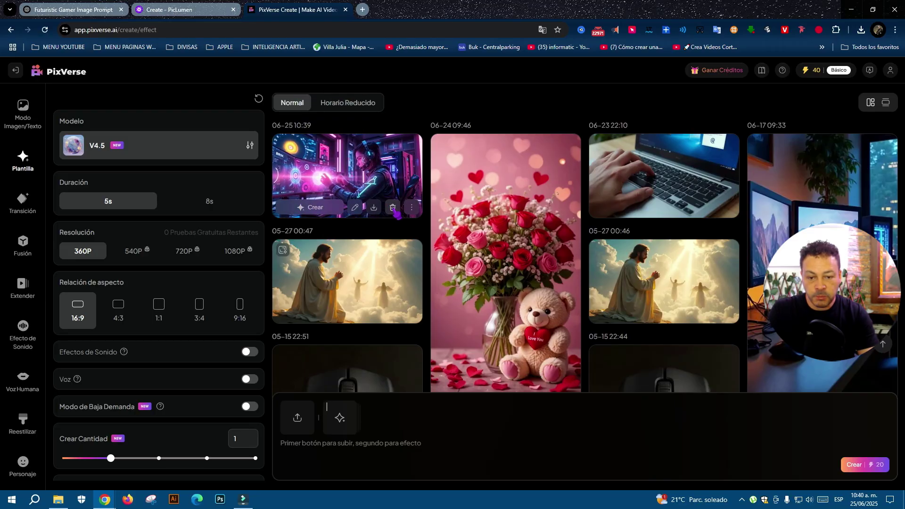
mouse_move(413, 209)
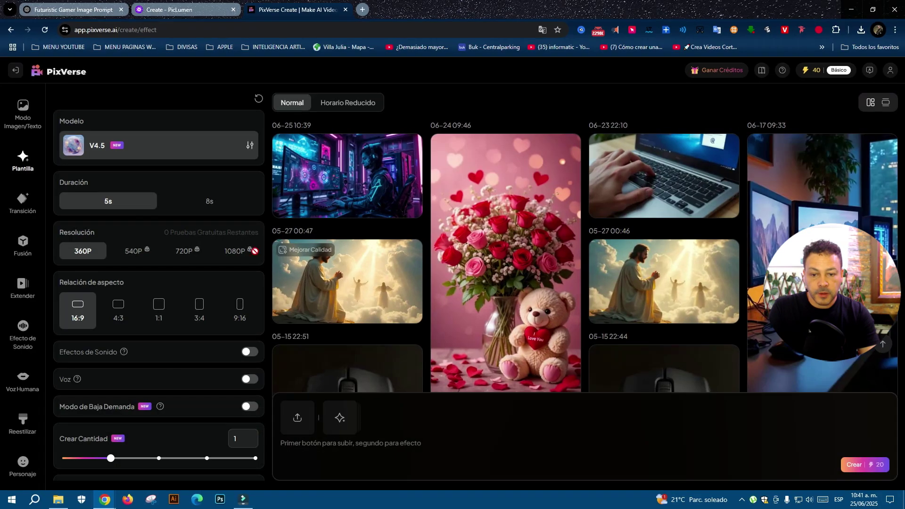
mouse_move(208, 228)
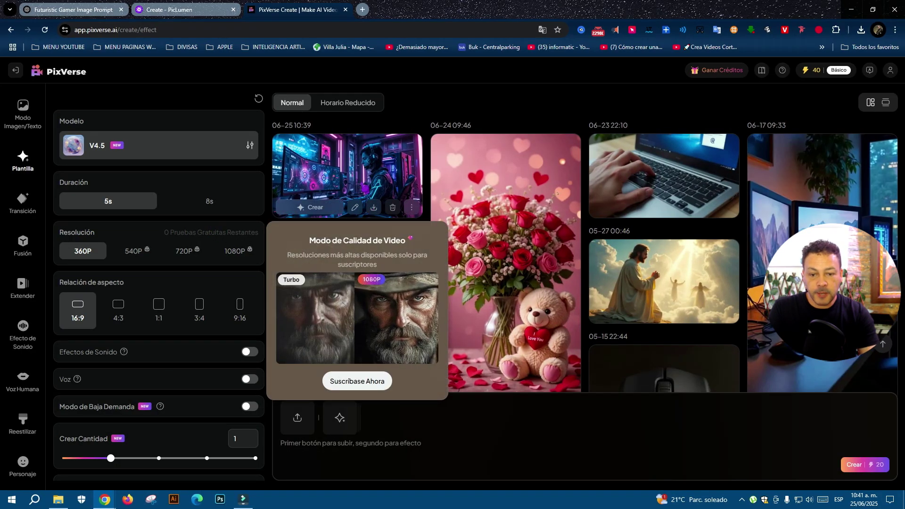
Step: Play the gamer video again, try its quality improvement option, and return to the created videos
click(367, 165)
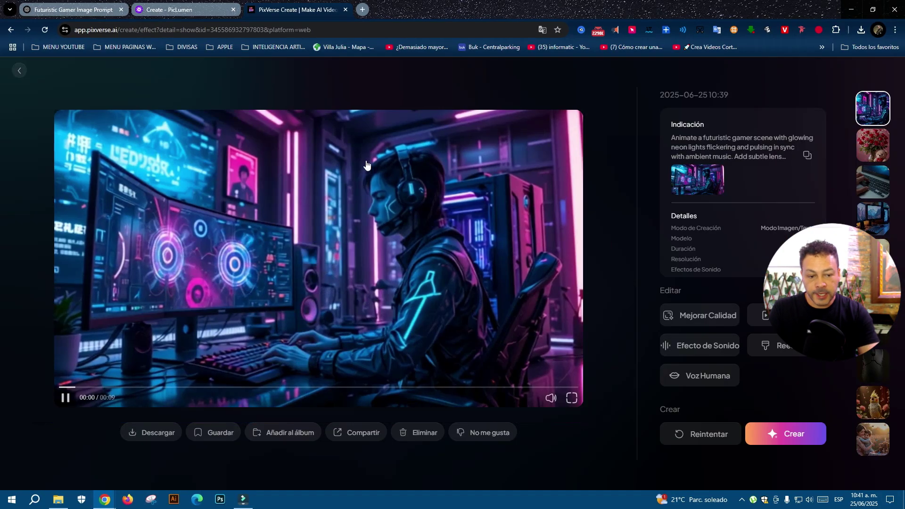
click(706, 319)
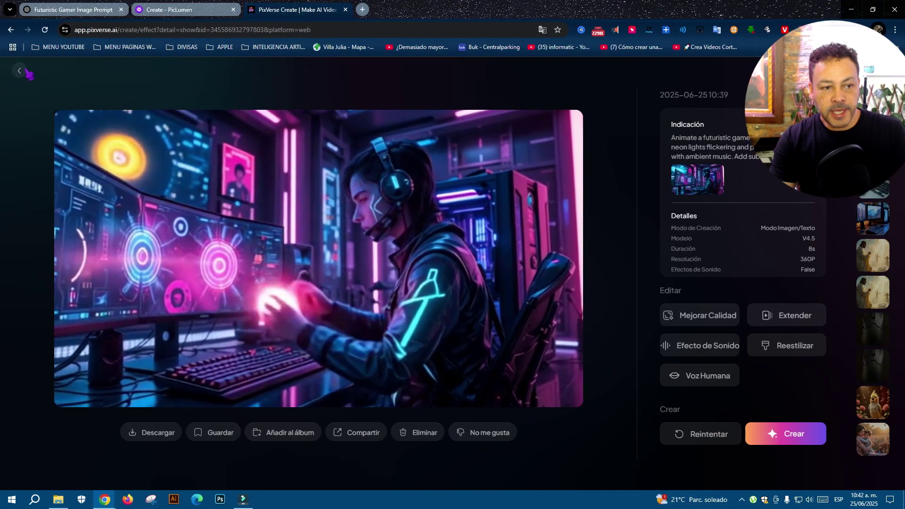
click(27, 72)
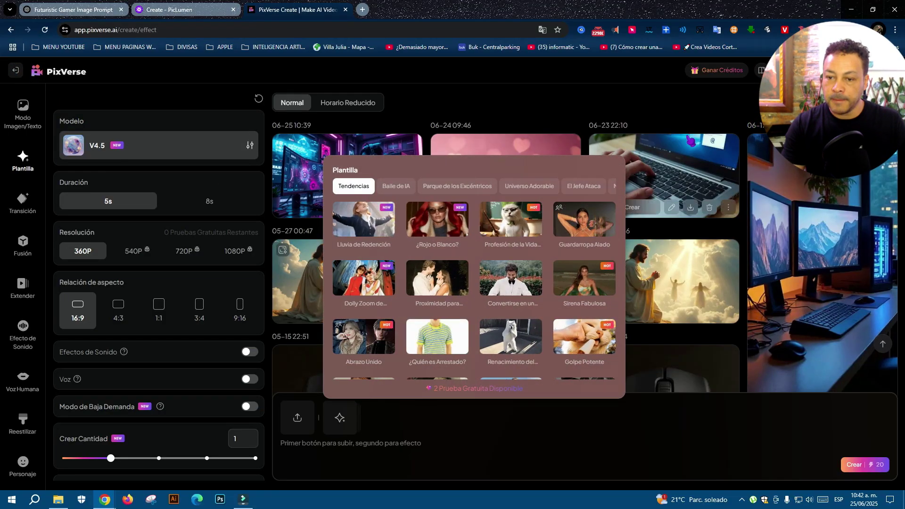
click(509, 93)
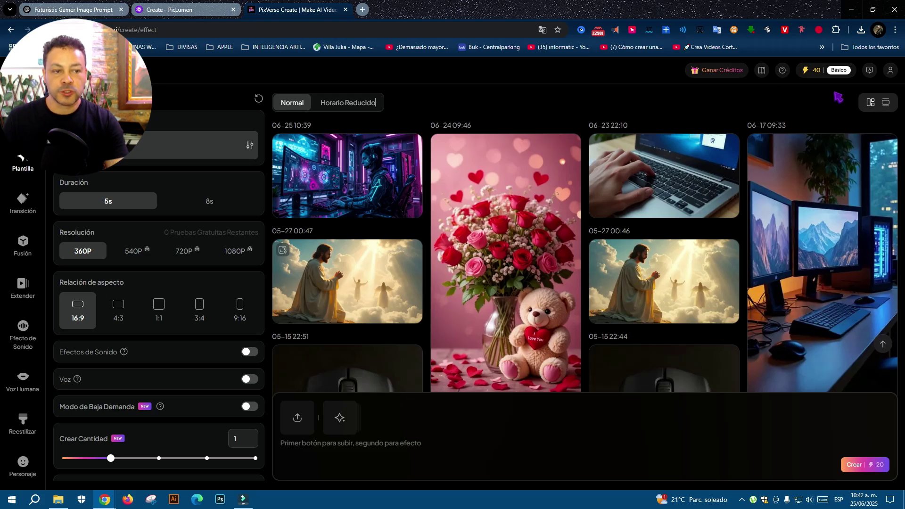
Step: Log out of the current PixVerse account and sign in with a different Google account
click(891, 71)
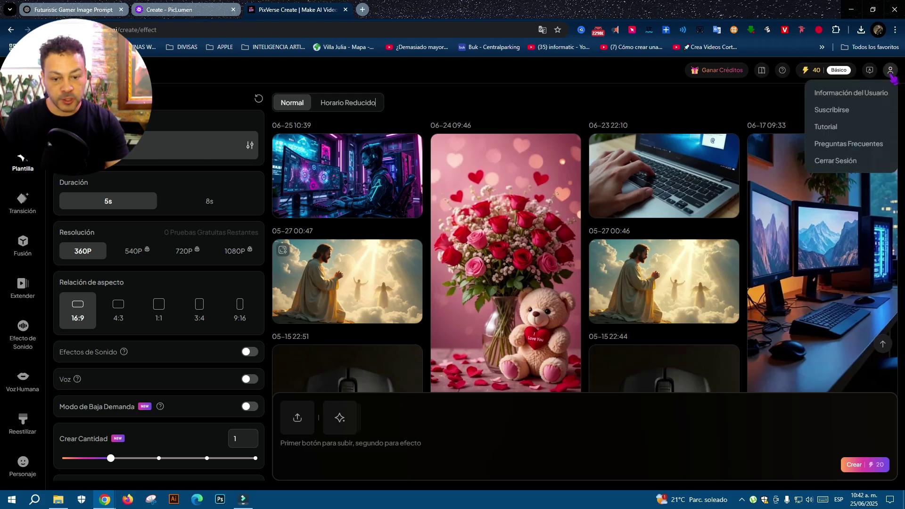
click(834, 160)
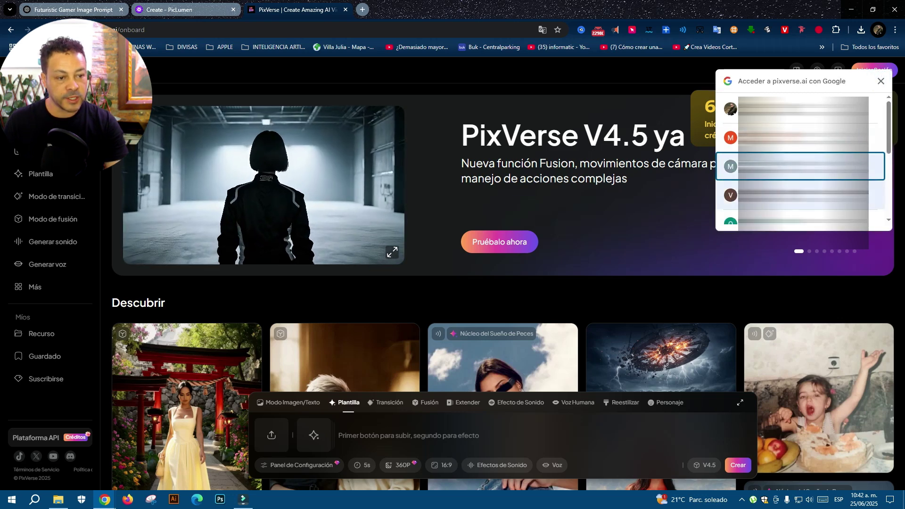
click(731, 167)
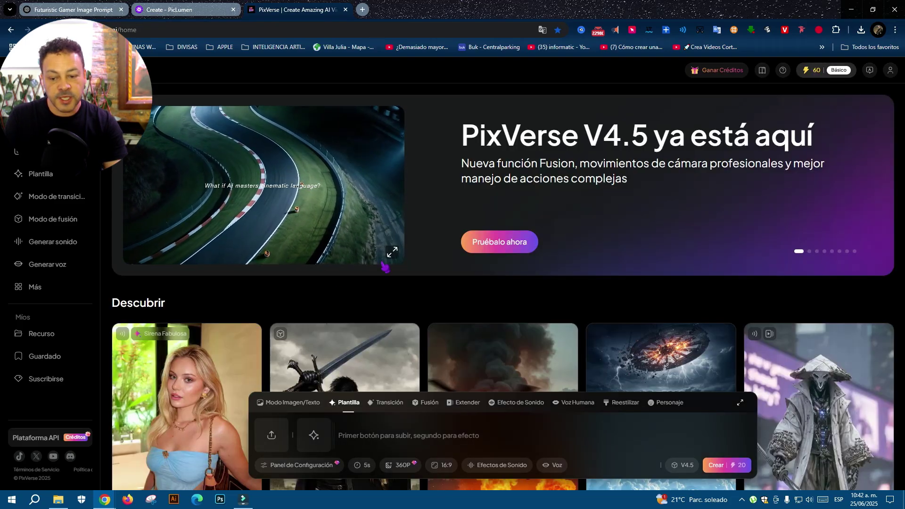
scroll(656, 379, down, 2)
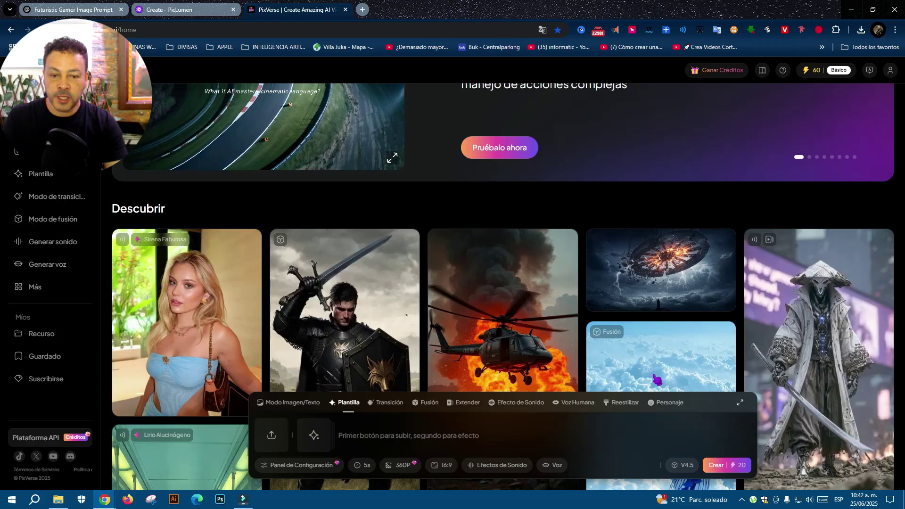
scroll(657, 380, up, 2)
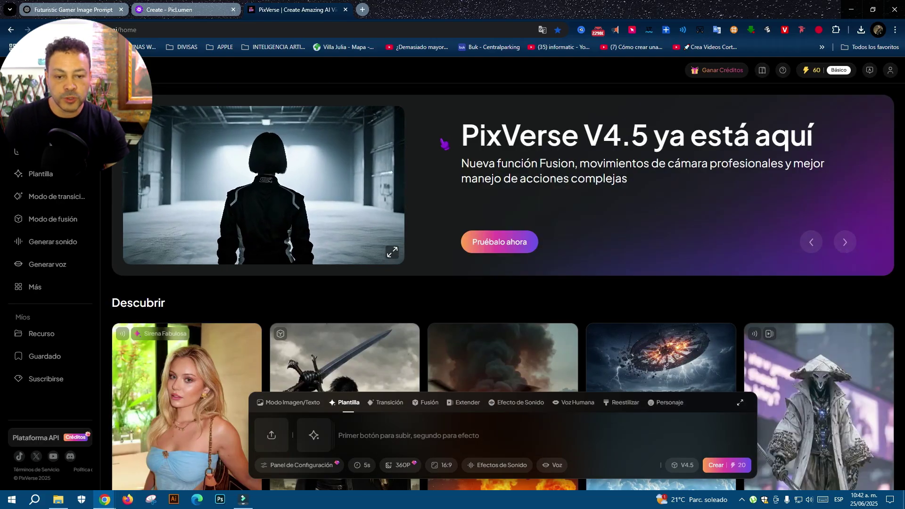